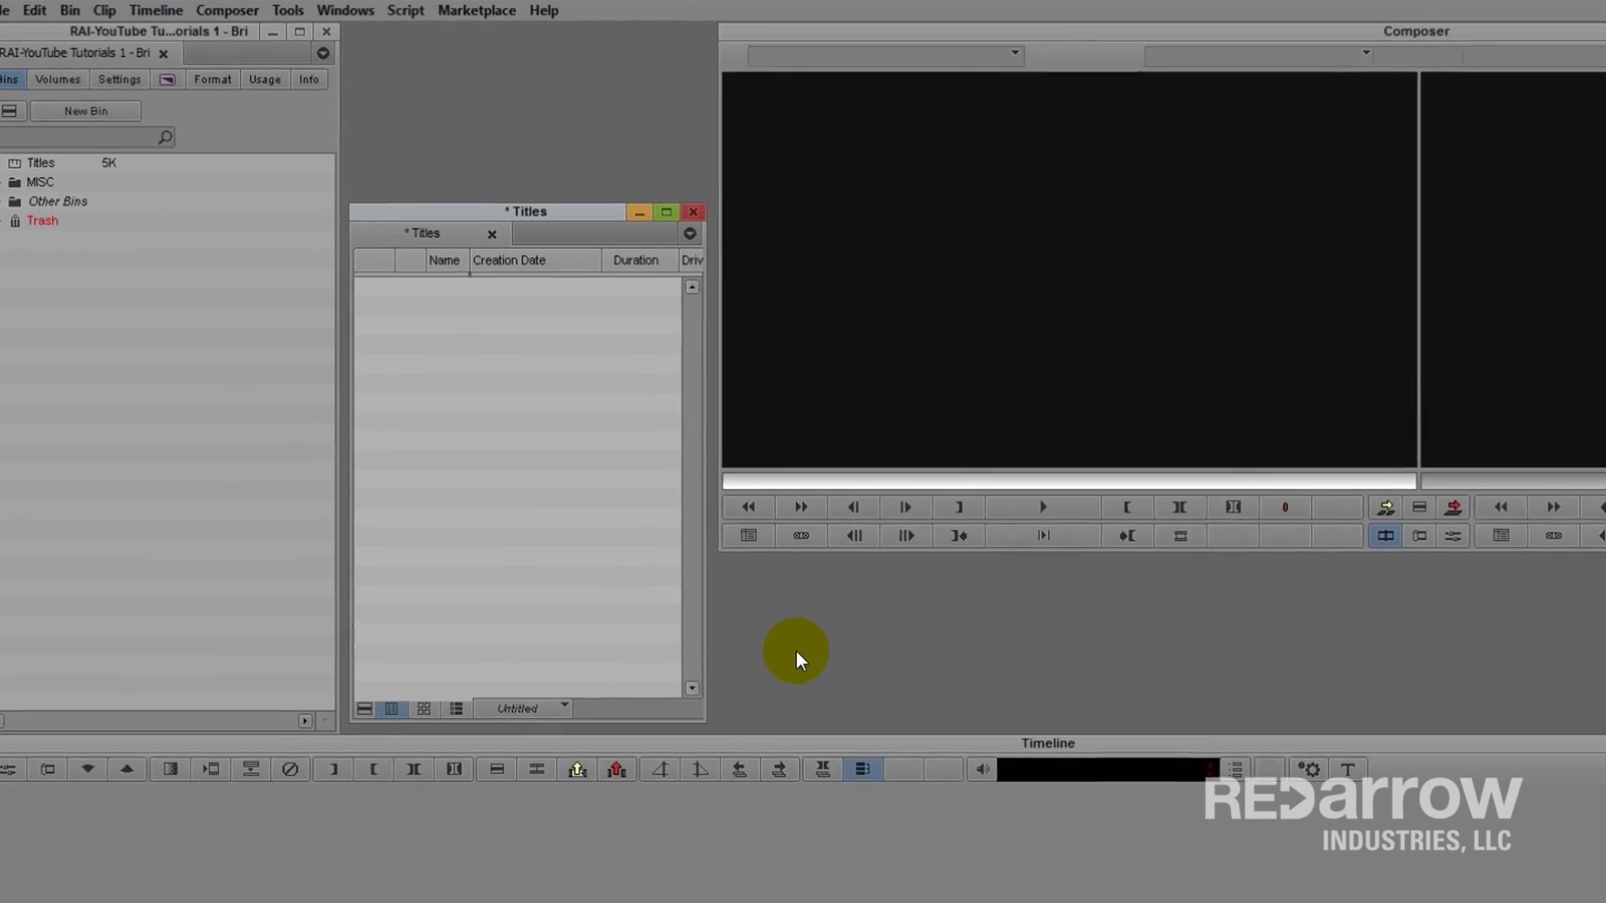
Step: Create a new Marquee title through Media Composer's Title Tool Application
{"action": "left_click", "coordinate": [288, 10]}
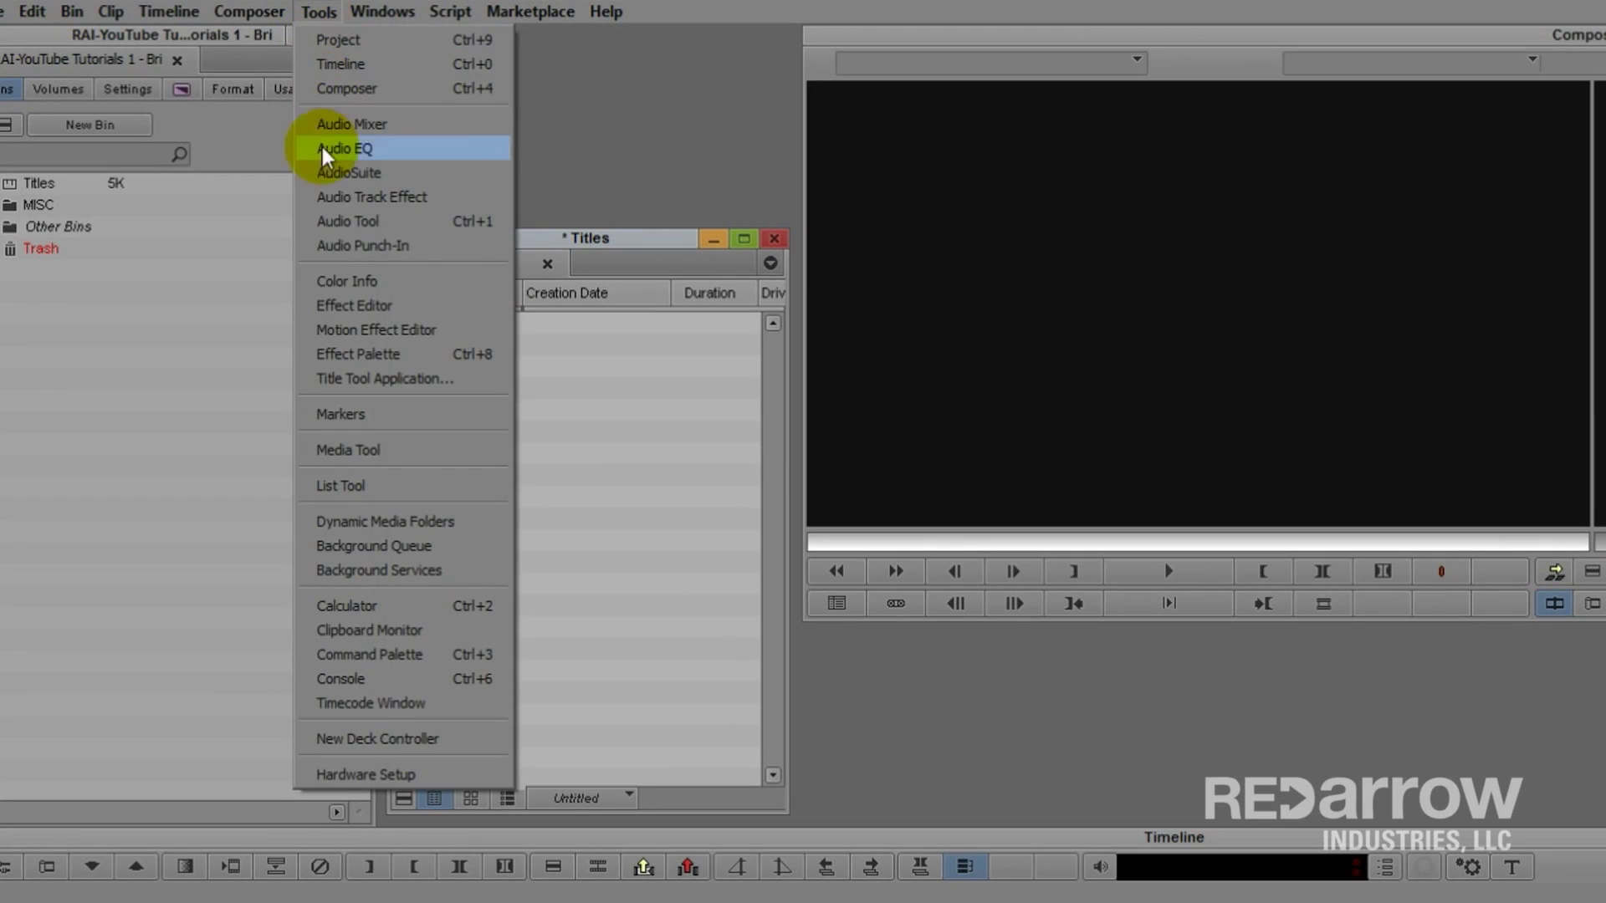
{"action": "left_click", "coordinate": [358, 378]}
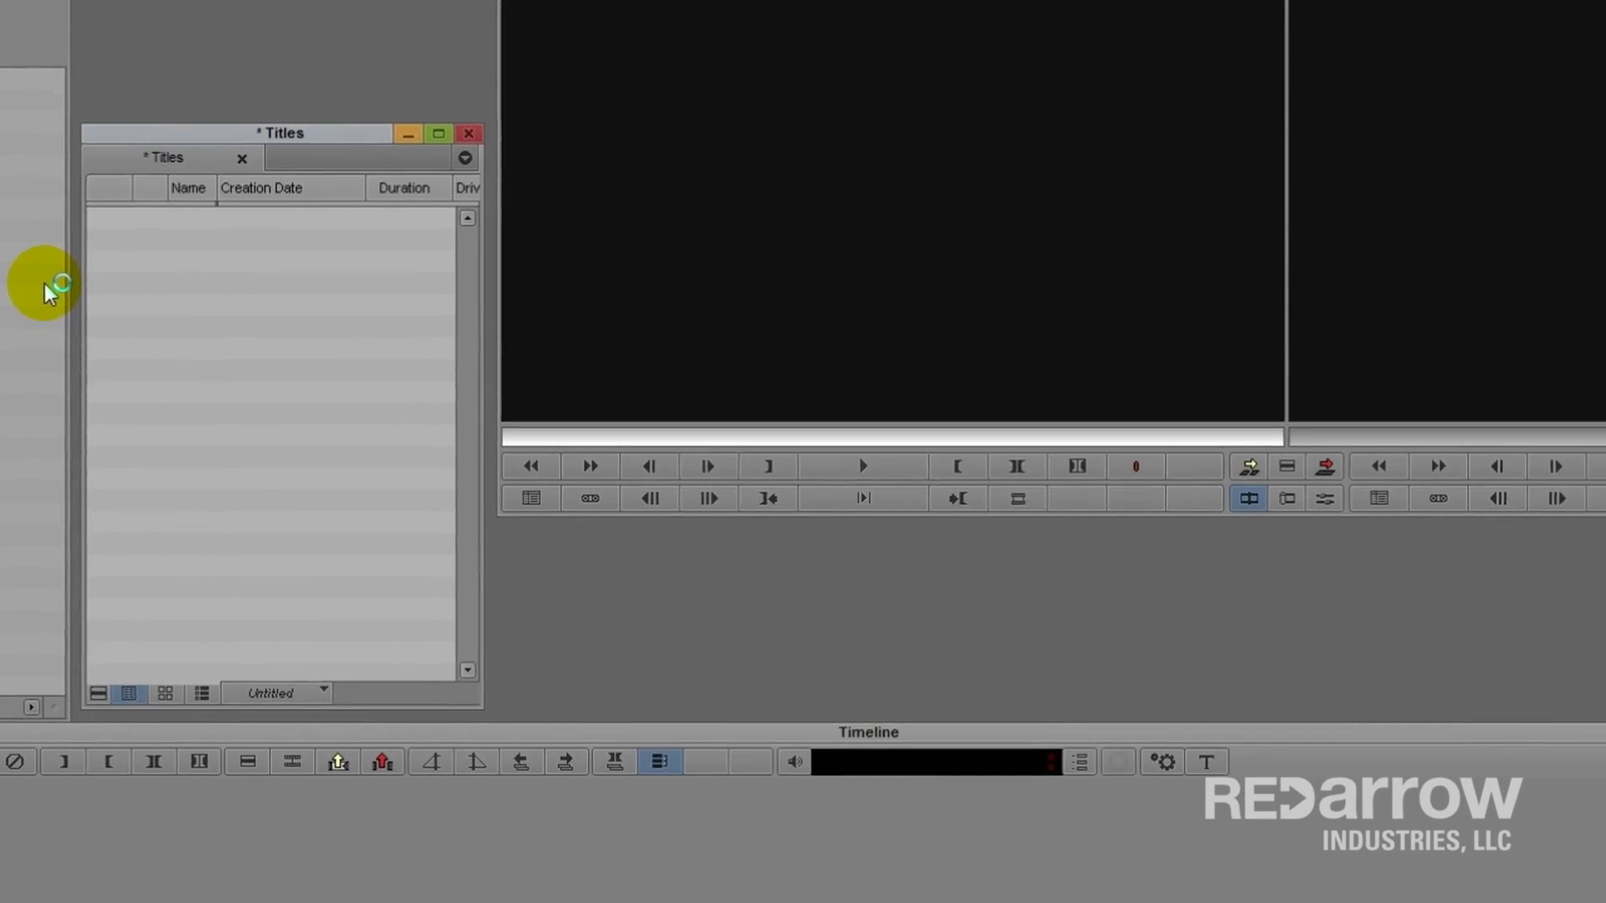
{"action": "left_click", "coordinate": [720, 606]}
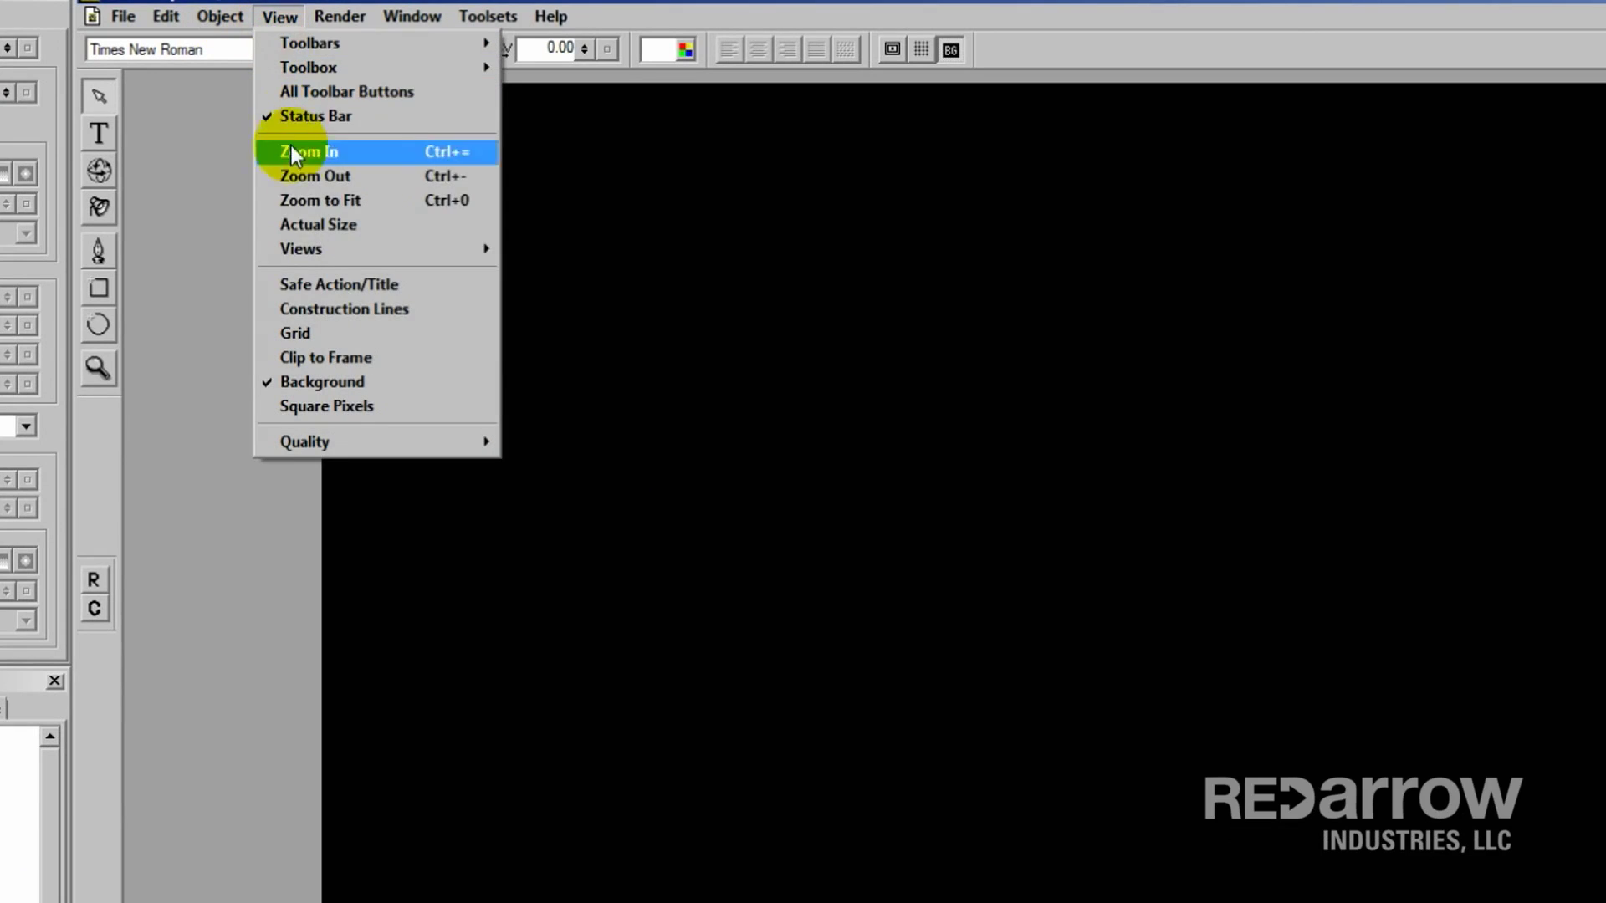
Step: Turn on the safe action/title guides and check the Name and Job Title text boxes under Layer 1
{"action": "left_click", "coordinate": [307, 277]}
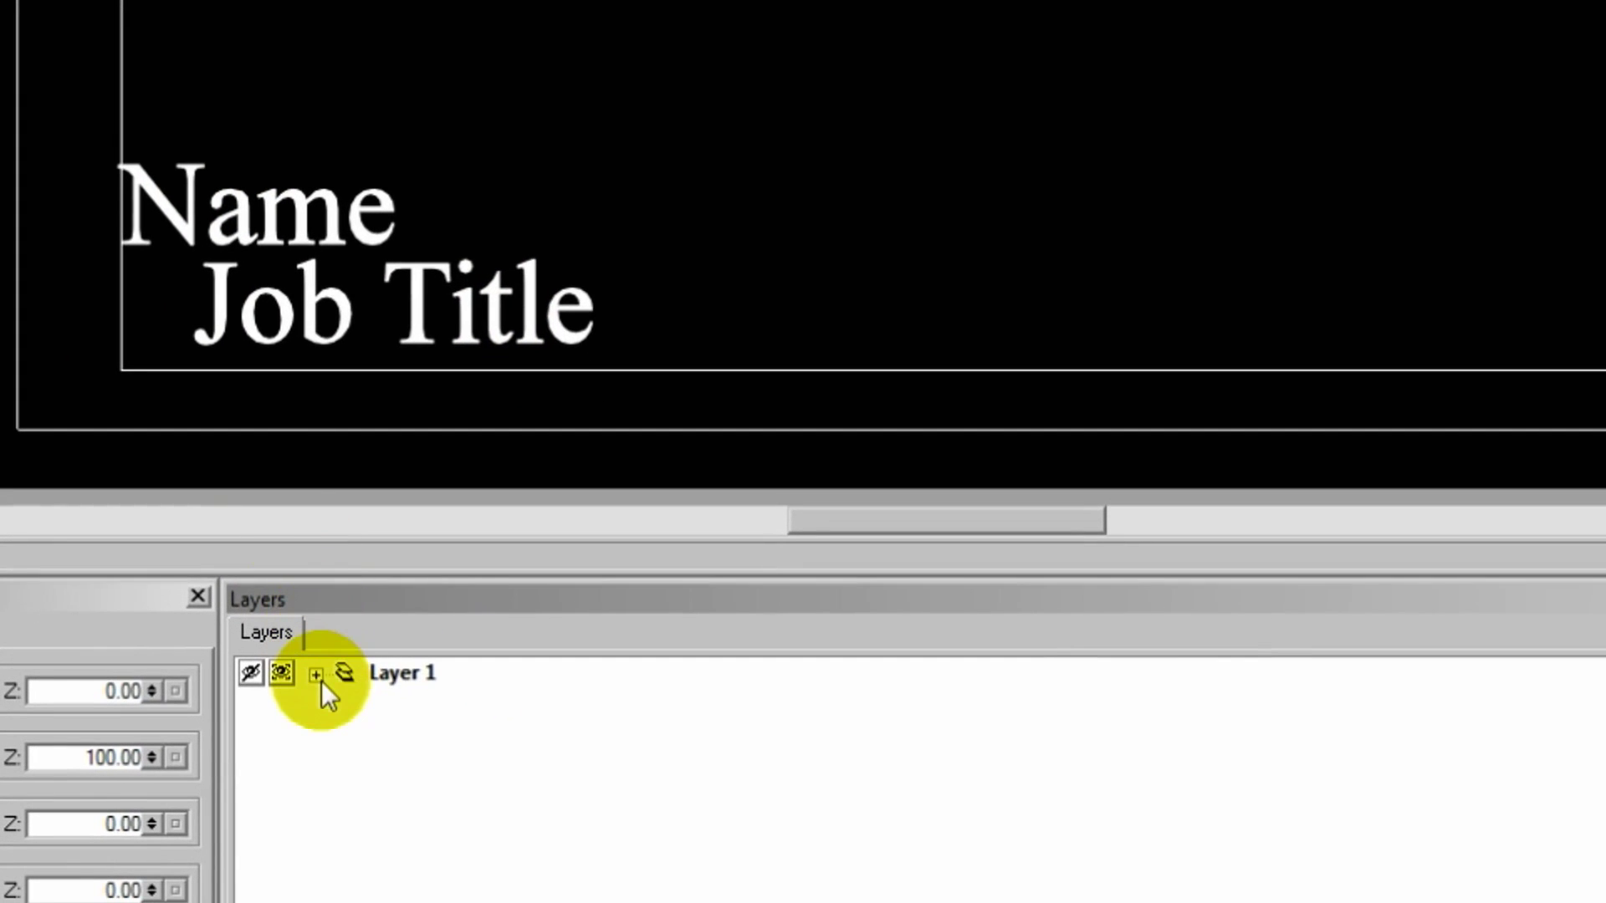
{"action": "left_click", "coordinate": [316, 674]}
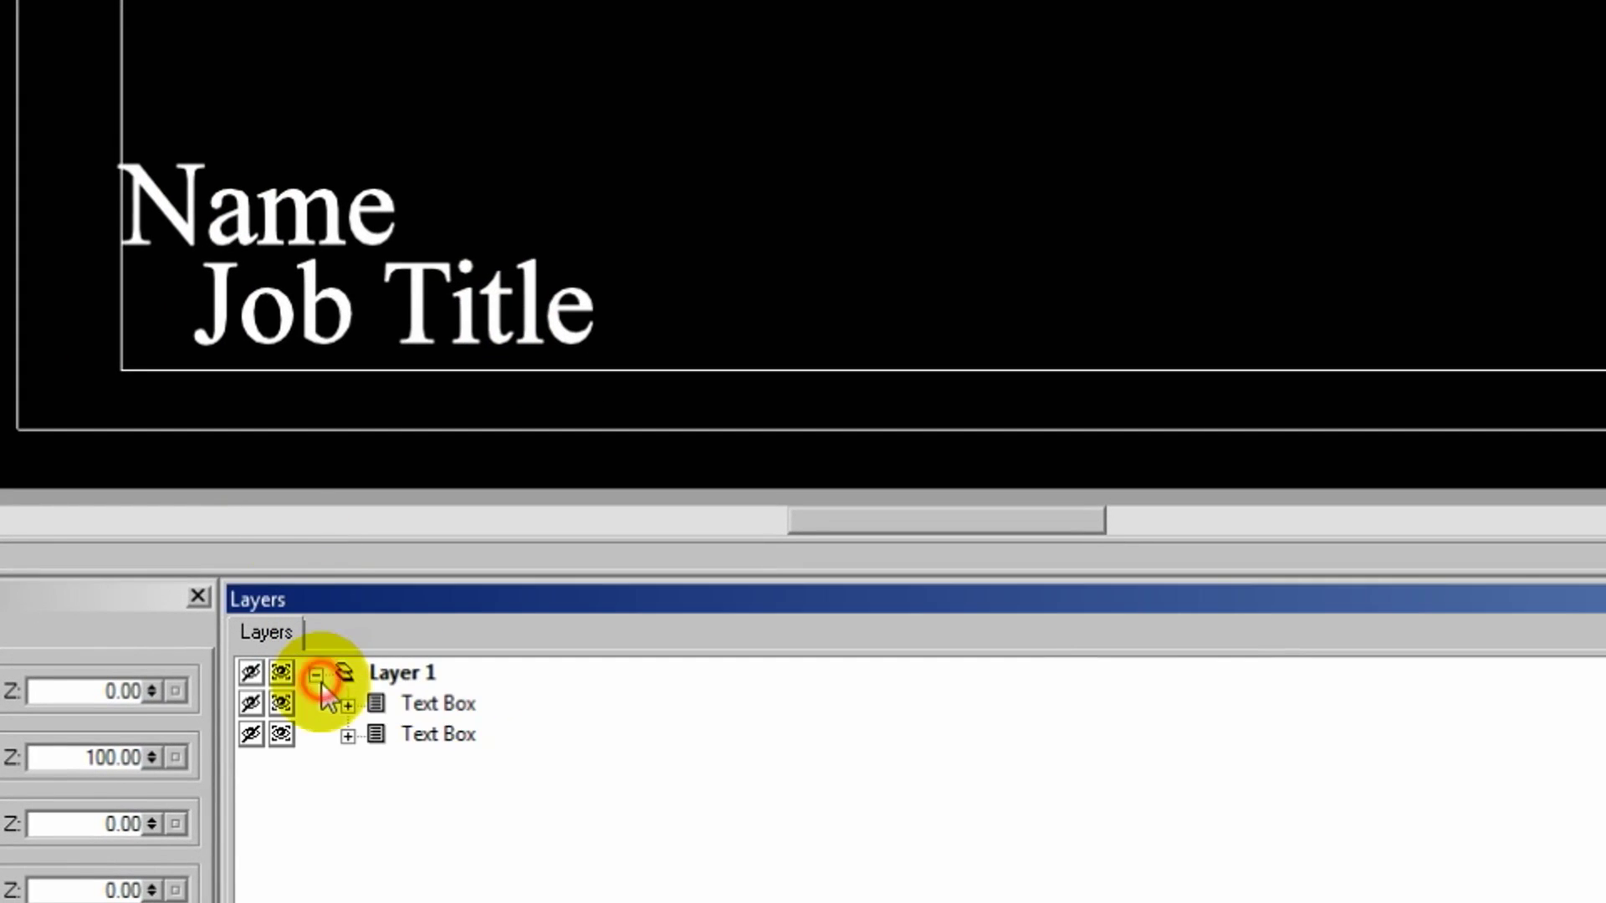
{"action": "left_click", "coordinate": [439, 707]}
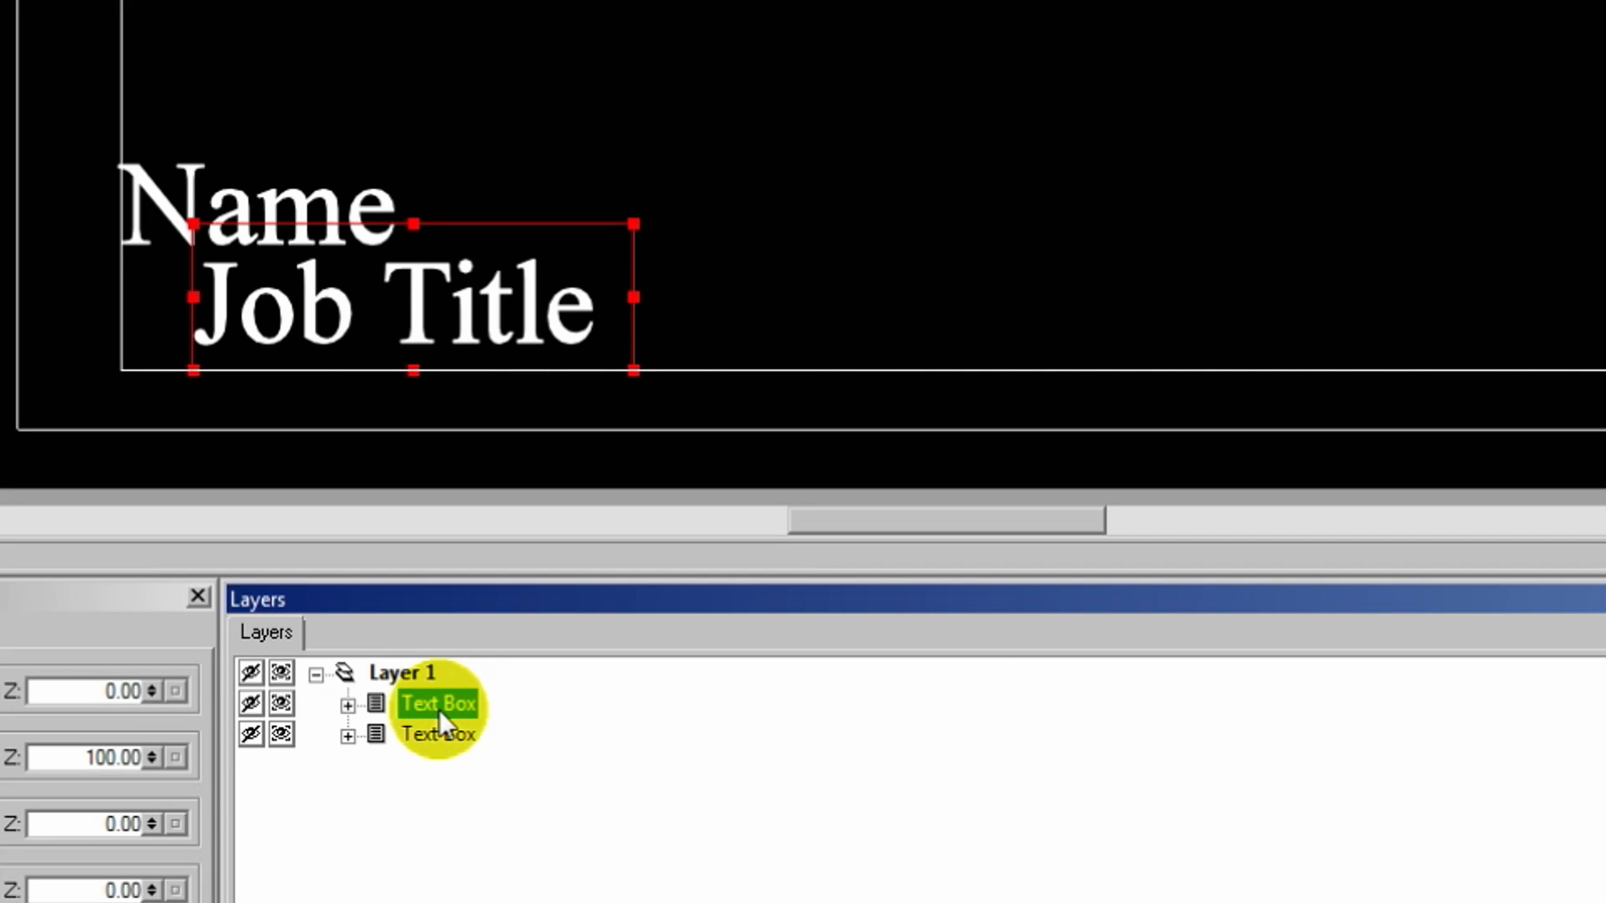
{"action": "left_click", "coordinate": [156, 209]}
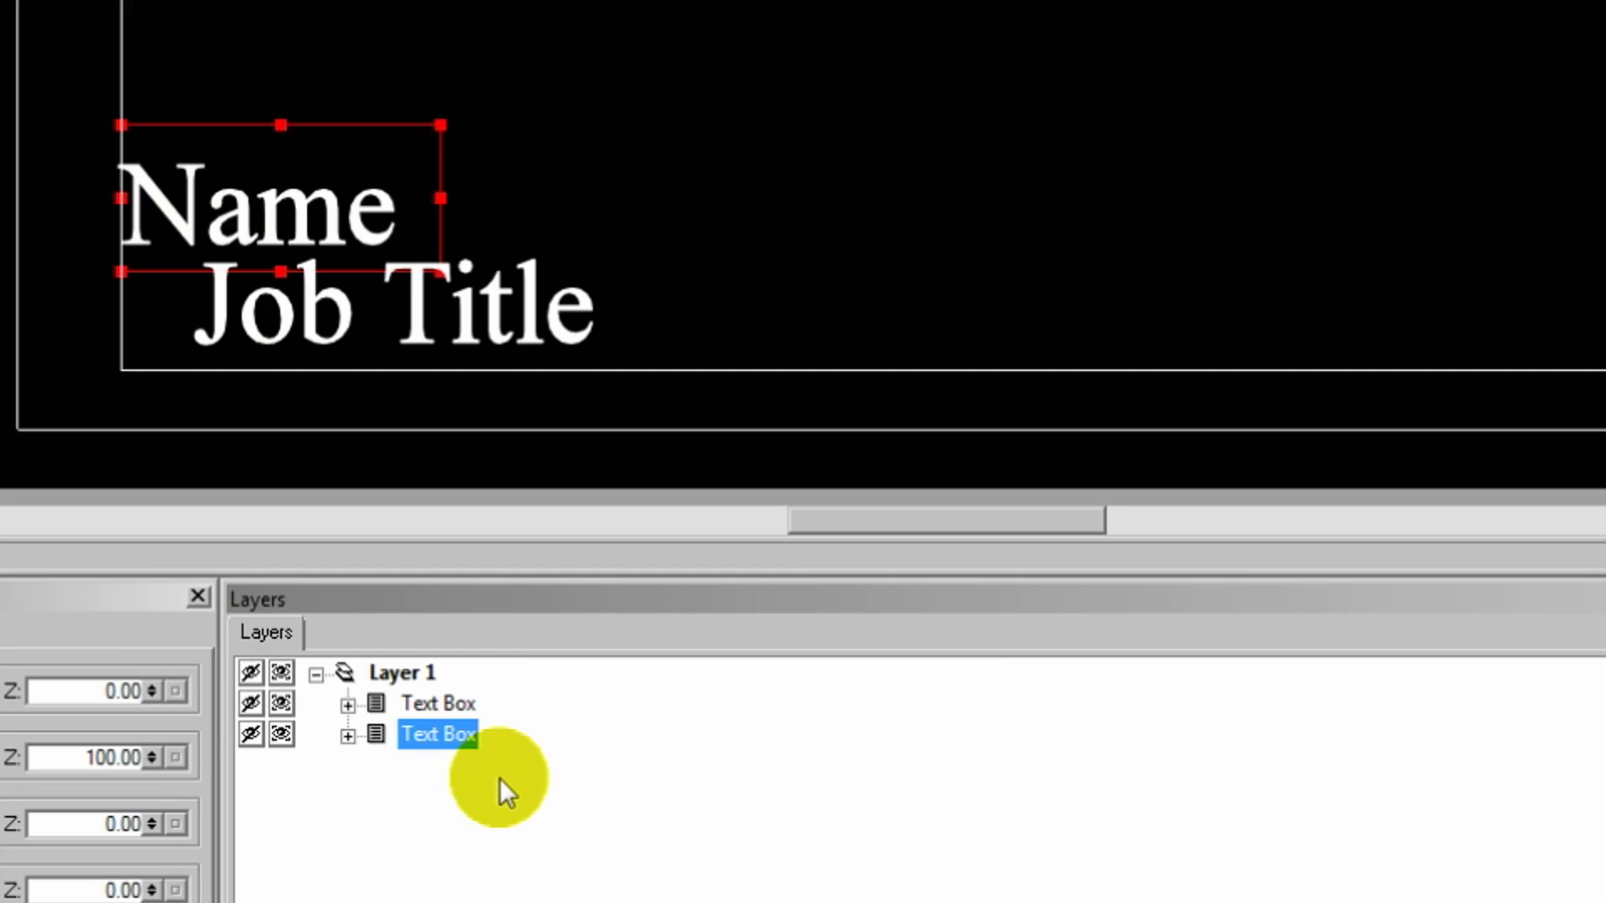
Step: Rename the Name layer to Text Box 1 and the Job Title layer to Text Box 2
{"action": "right_click", "coordinate": [445, 745]}
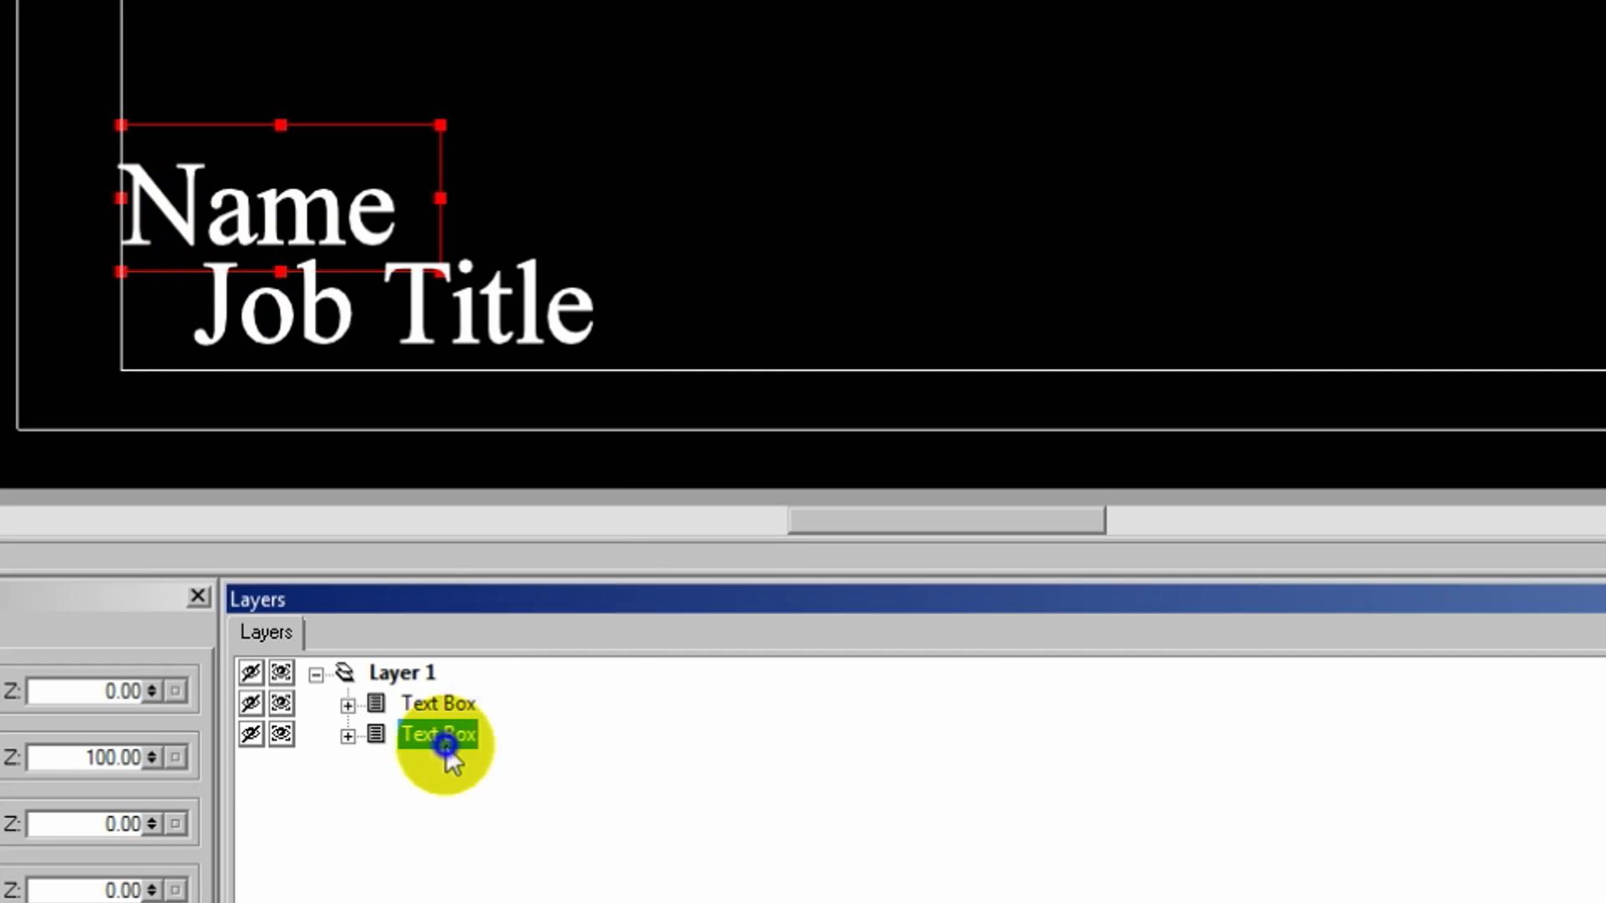
{"action": "left_click", "coordinate": [593, 655]}
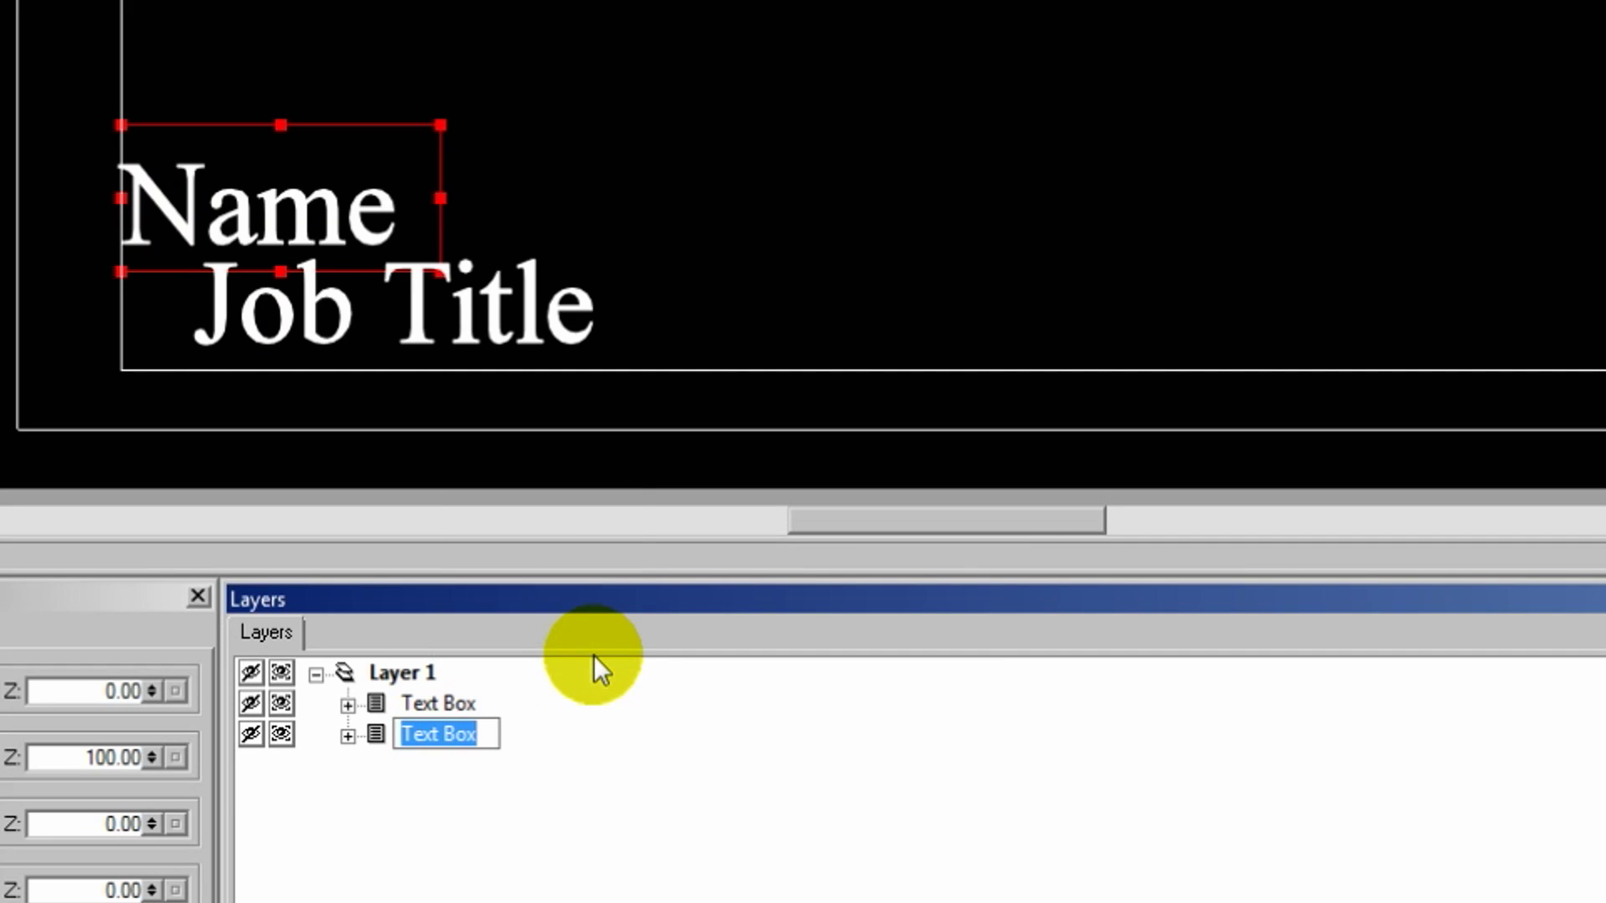
{"action": "key", "text": "End"}
{"action": "type", "text": "1"}
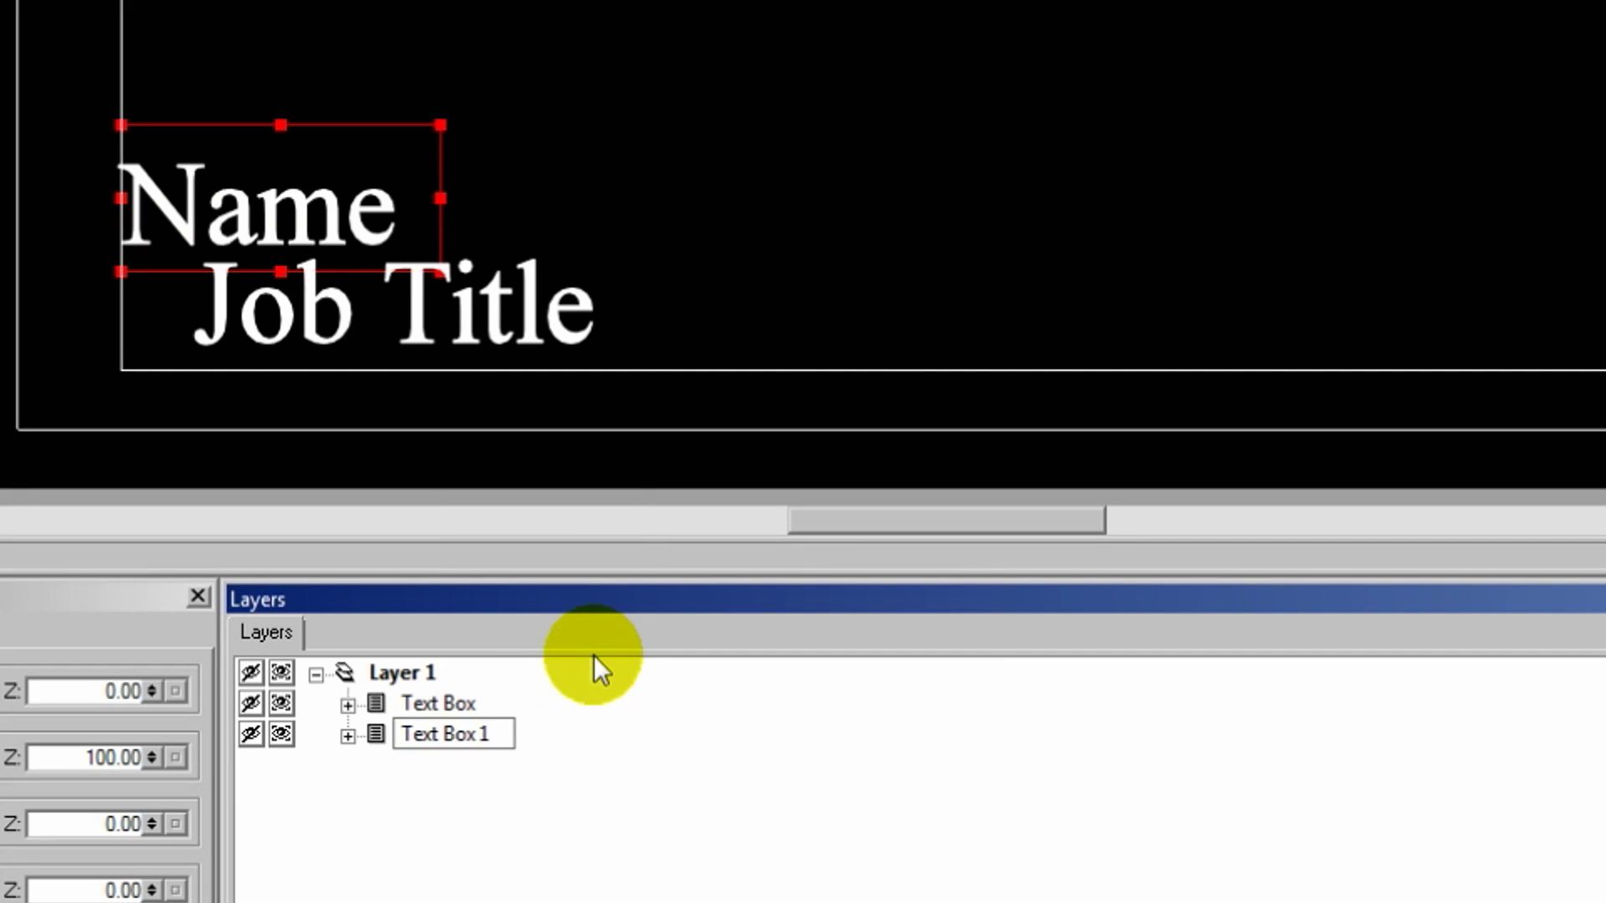
{"action": "left_click", "coordinate": [545, 828]}
{"action": "right_click", "coordinate": [430, 709]}
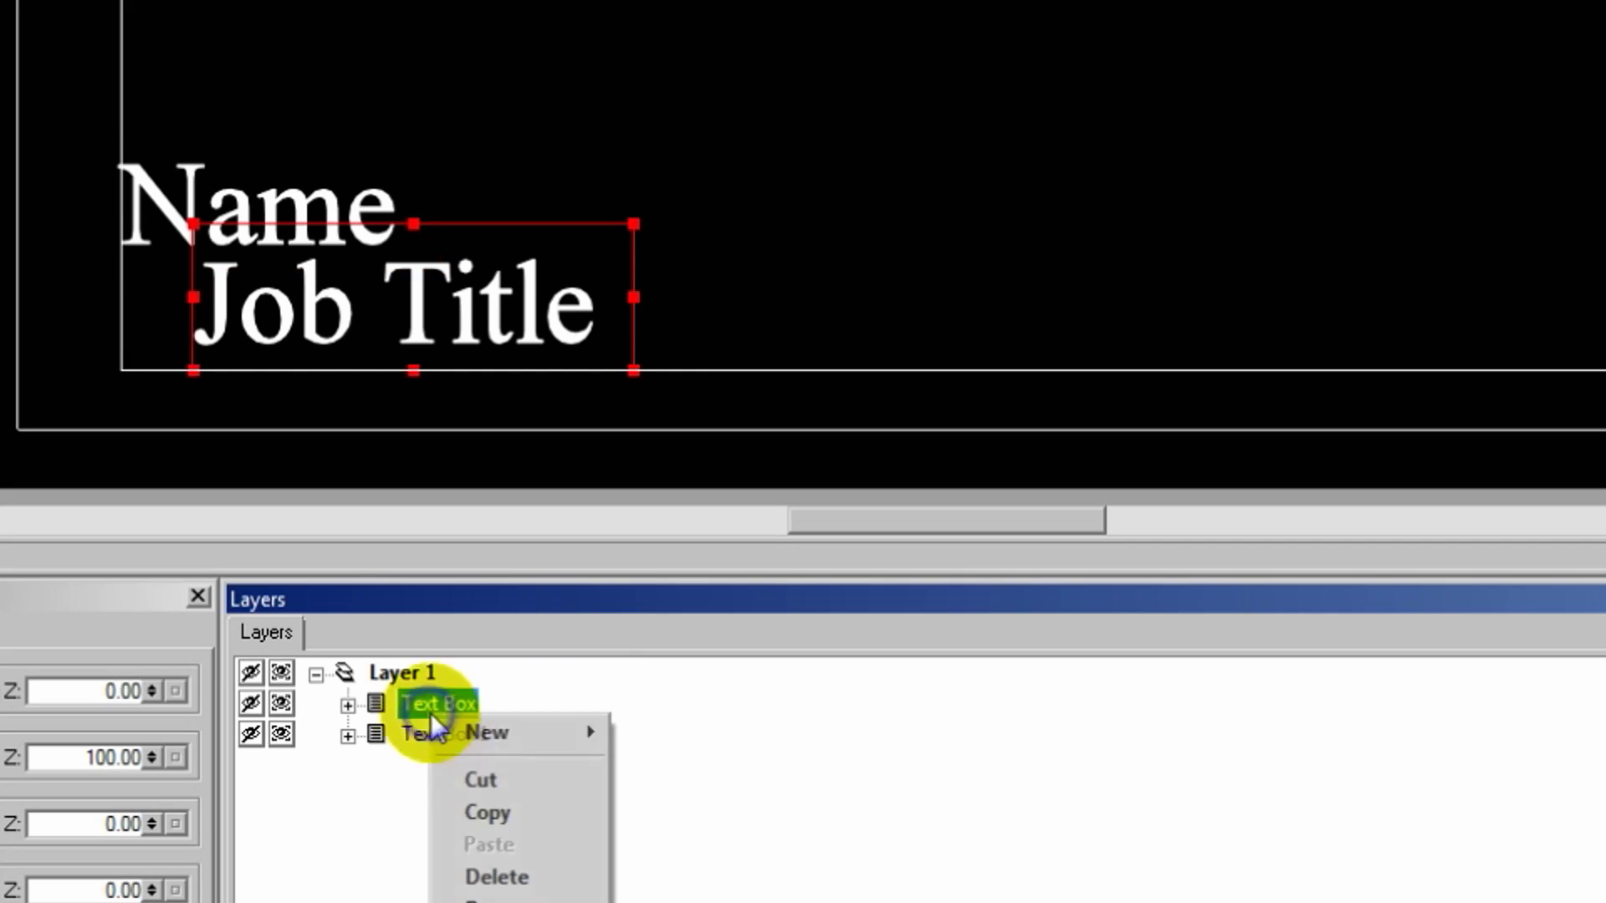
{"action": "left_click", "coordinate": [546, 899]}
{"action": "key", "text": "End"}
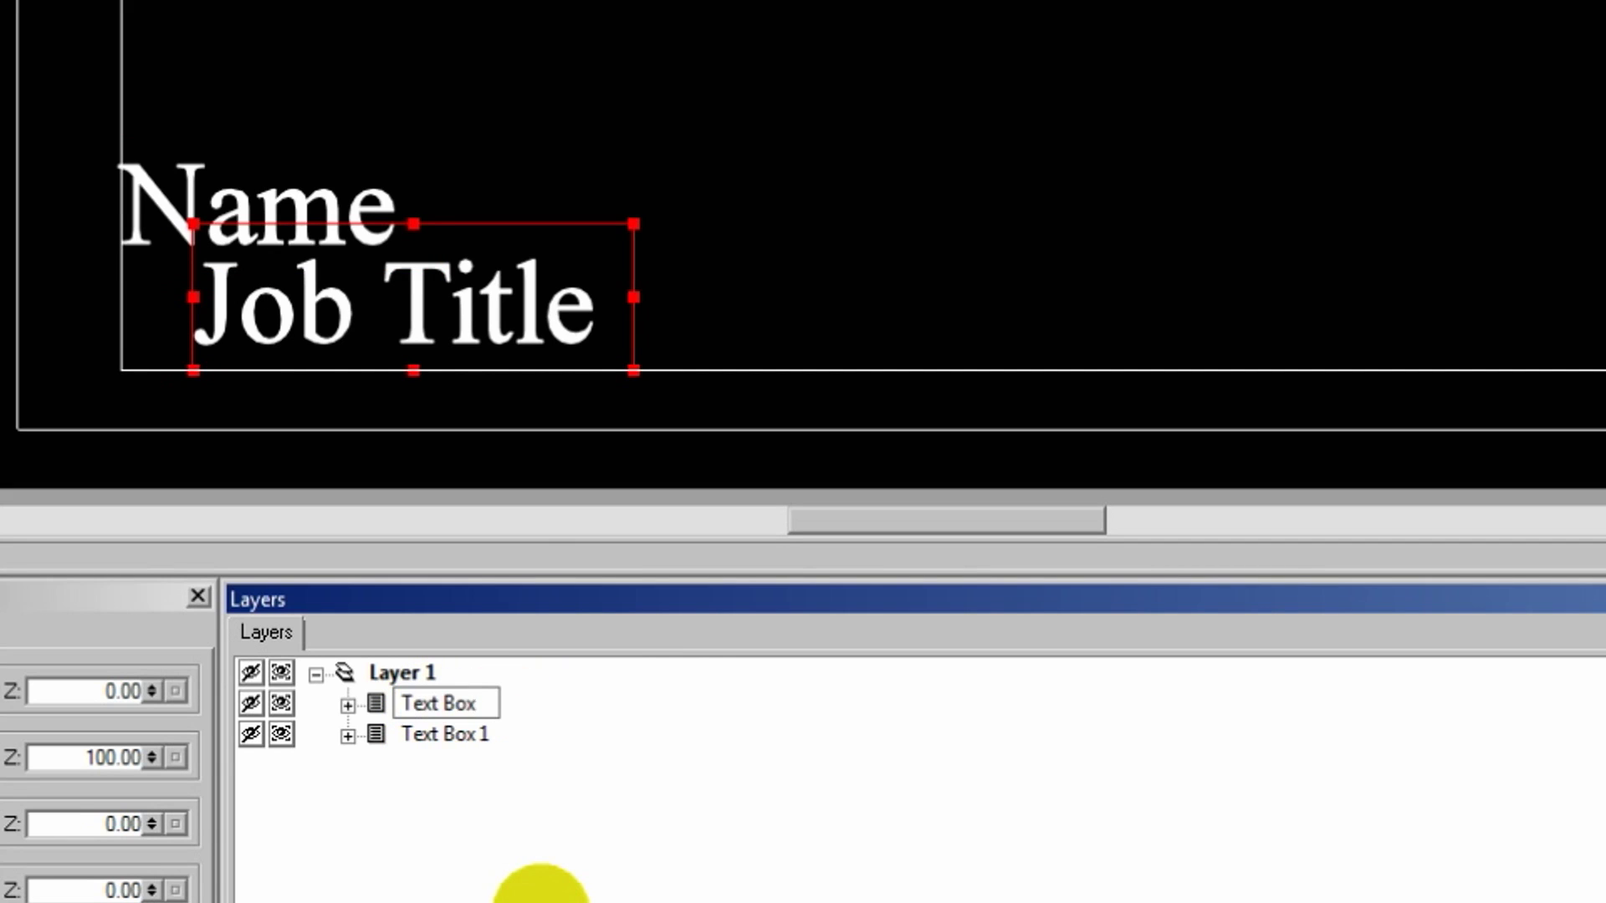
{"action": "type", "text": "2"}
{"action": "key", "text": "Return"}
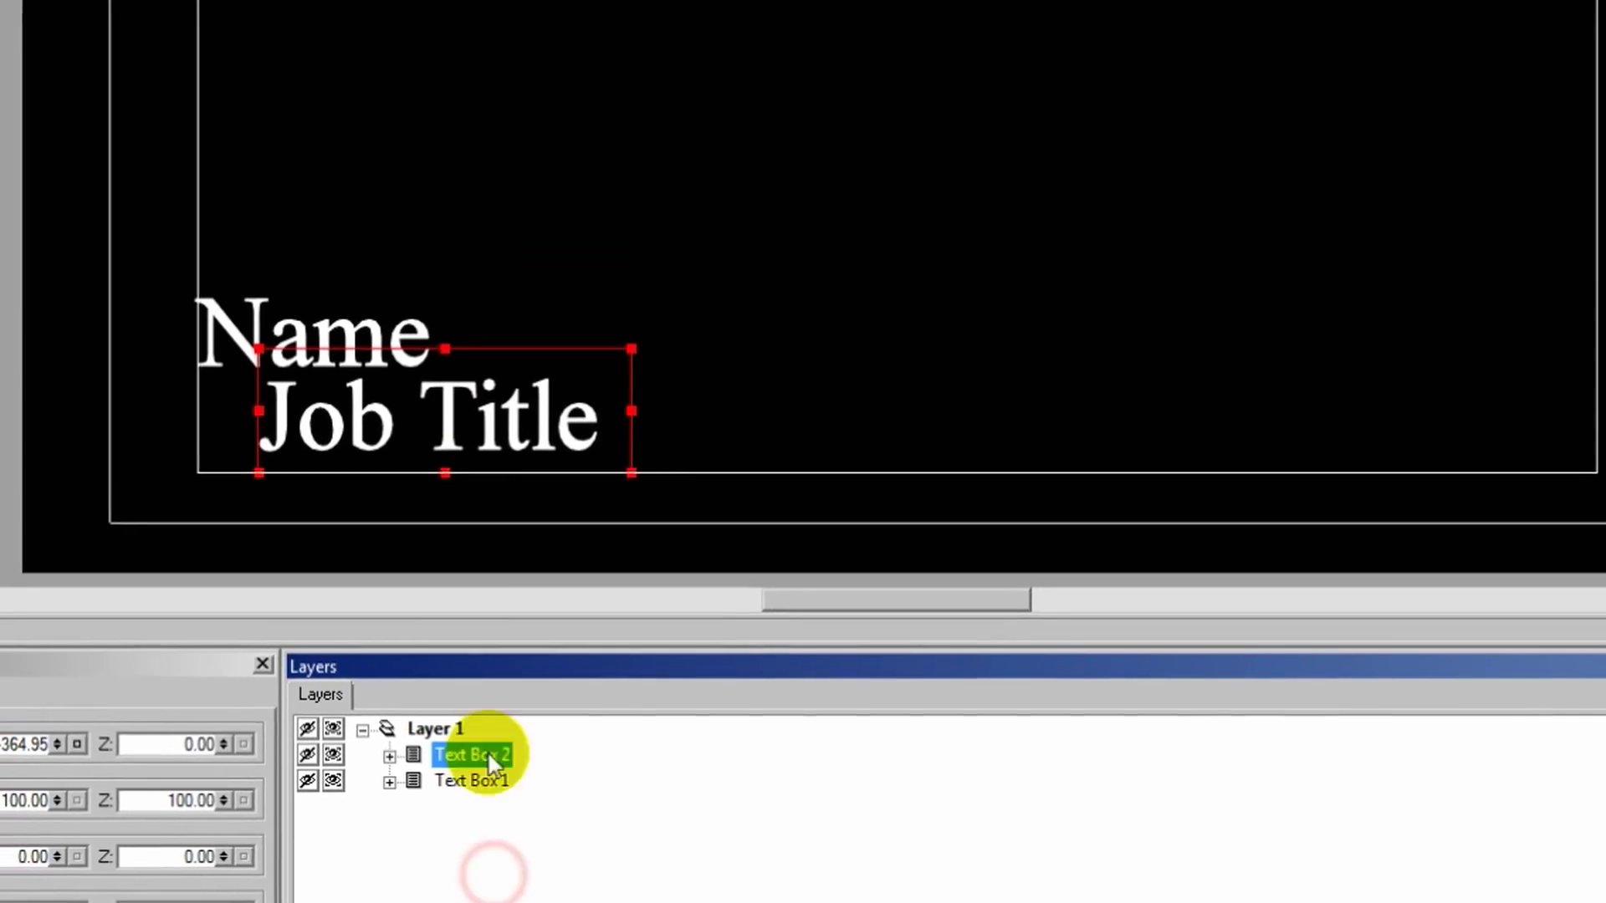
Step: Widen the Job Title and Name boxes to the title-safe edge, then deselect
{"action": "left_click", "coordinate": [632, 364]}
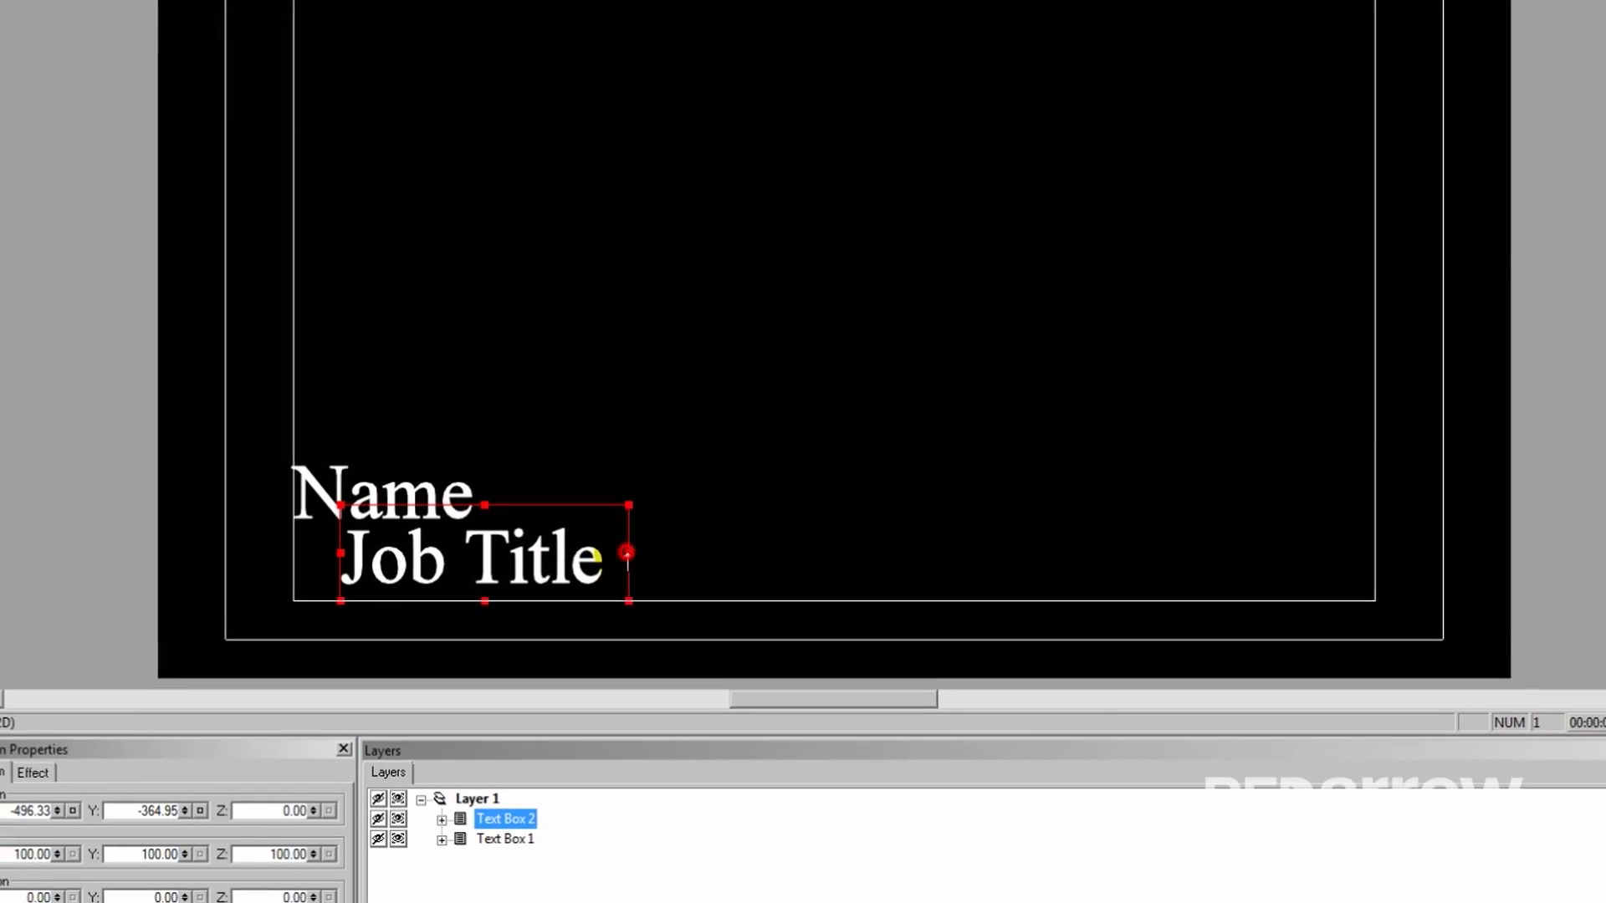
{"action": "left_click_drag", "start_coordinate": [627, 552], "coordinate": [1363, 563]}
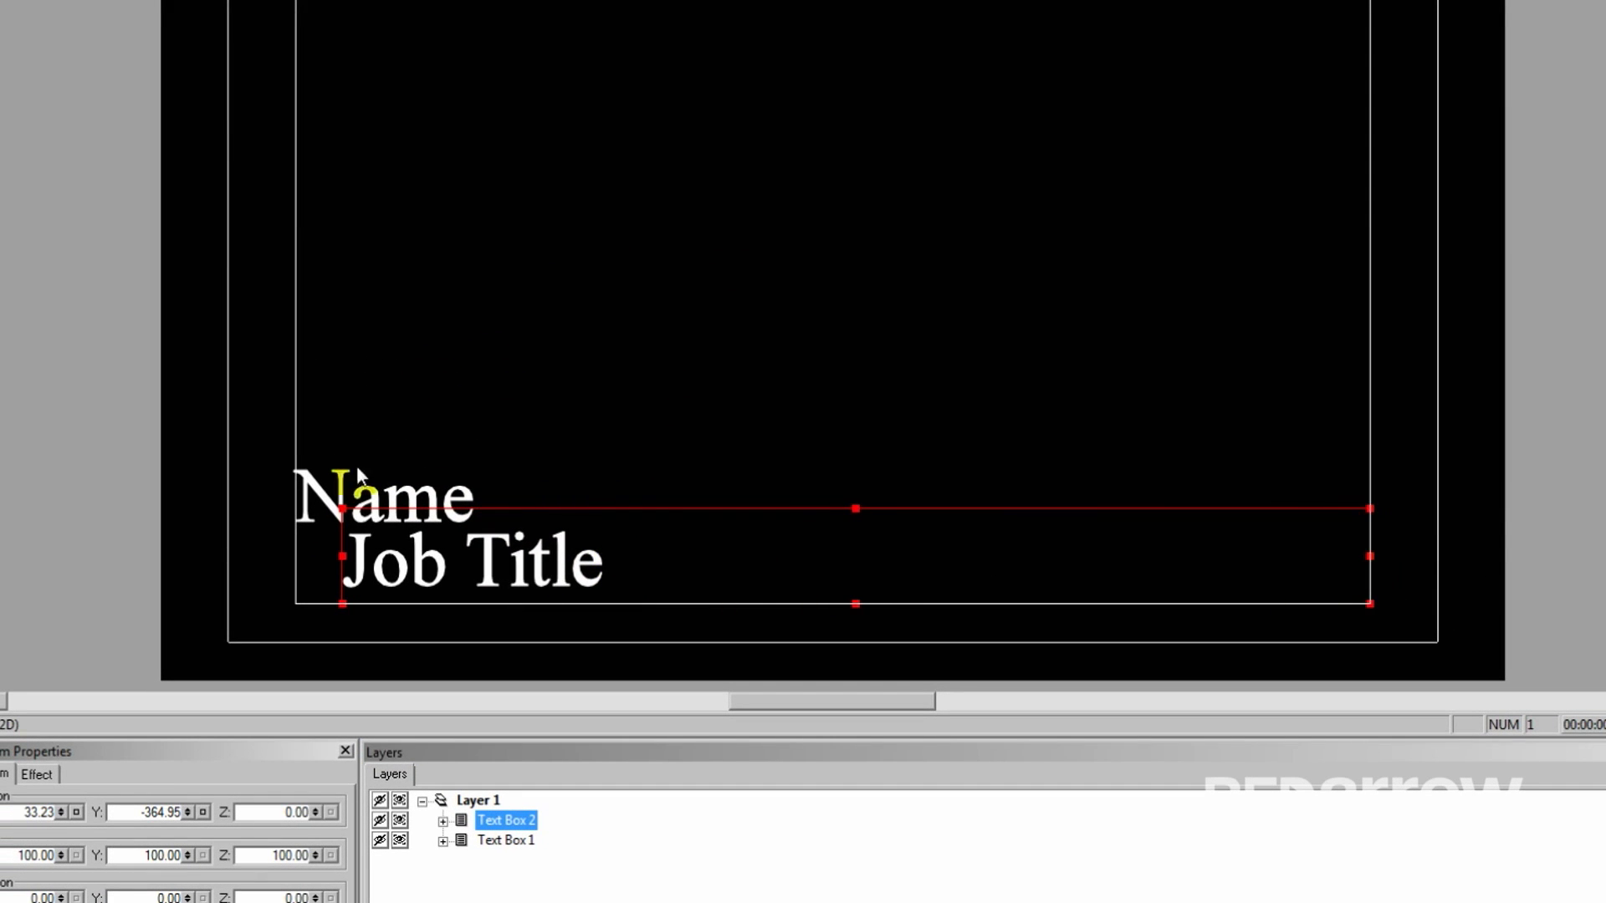
{"action": "left_click", "coordinate": [339, 492]}
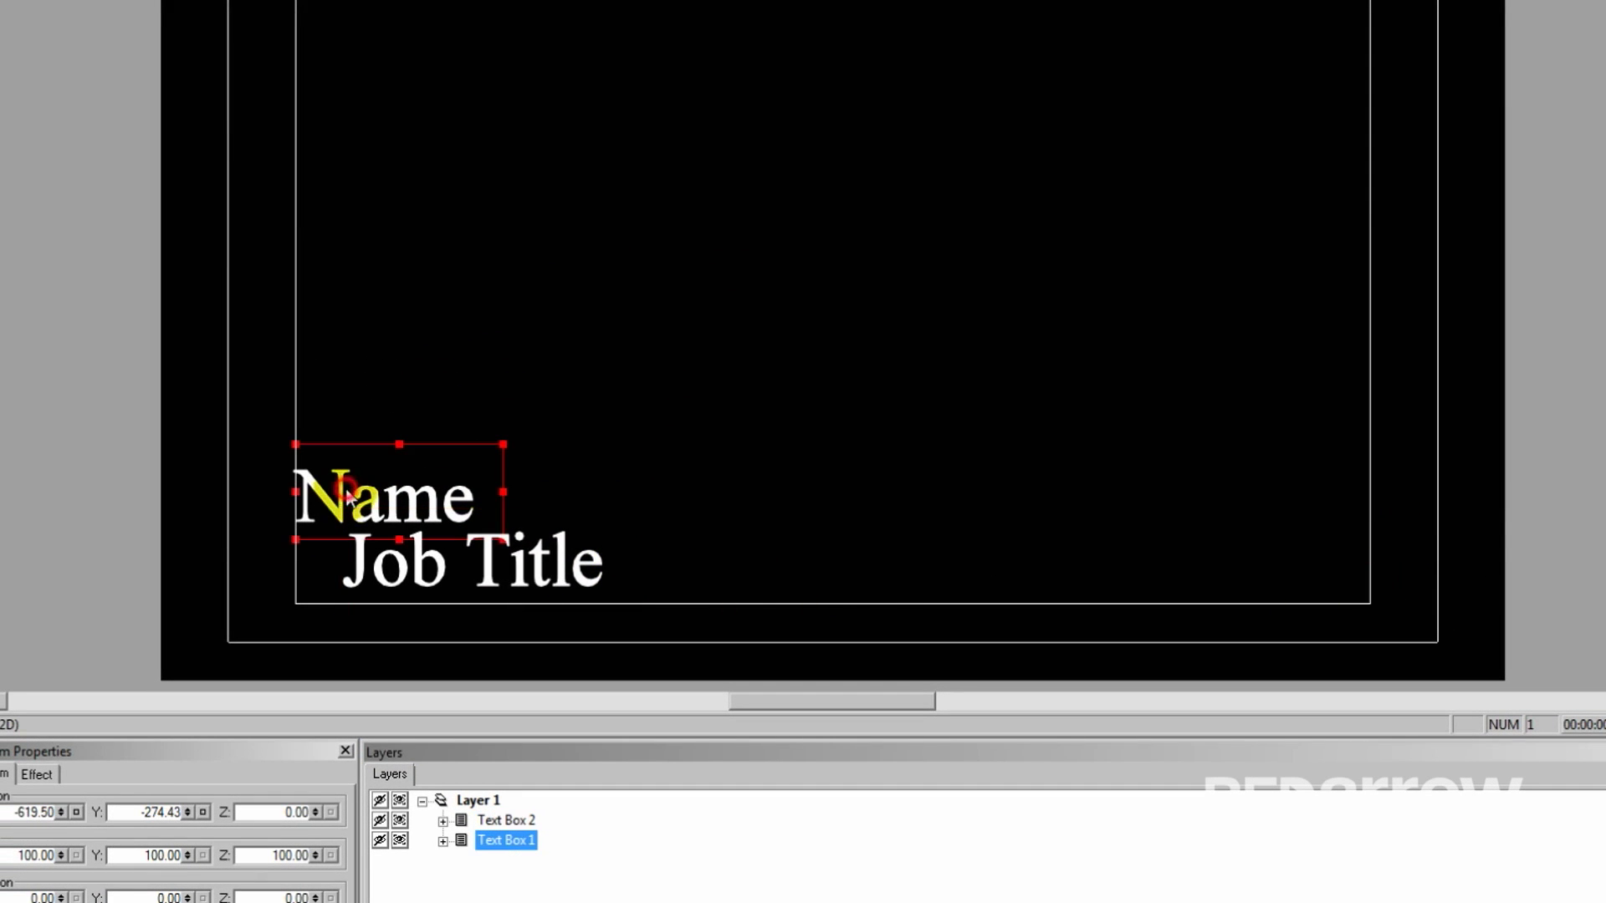
{"action": "left_click_drag", "start_coordinate": [504, 491], "coordinate": [1368, 505]}
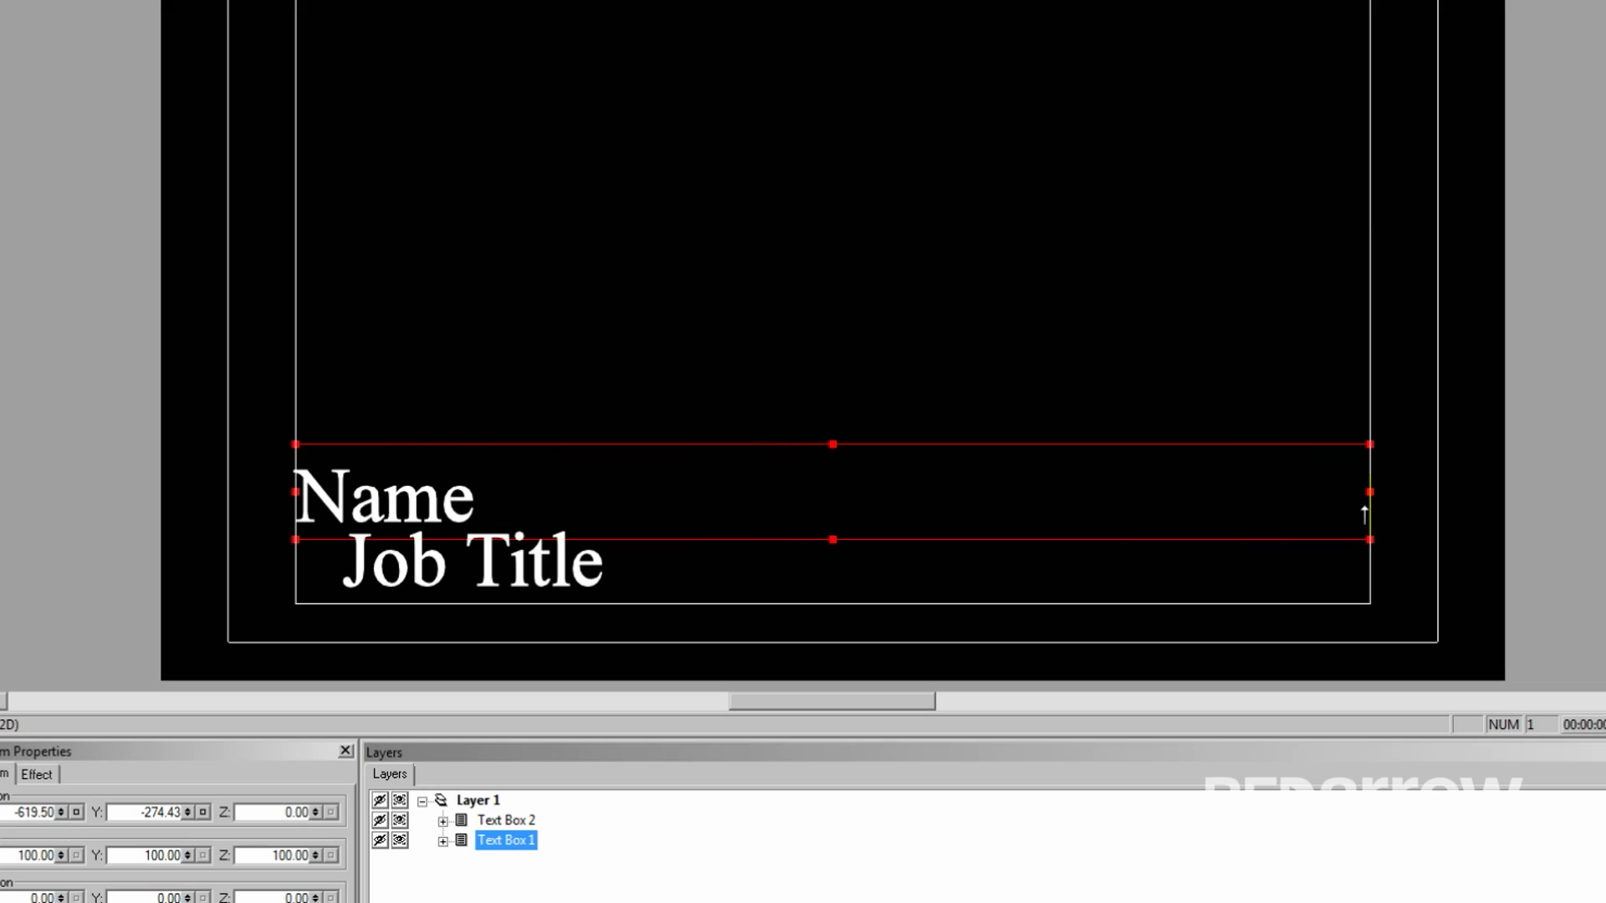
{"action": "left_click", "coordinate": [453, 290]}
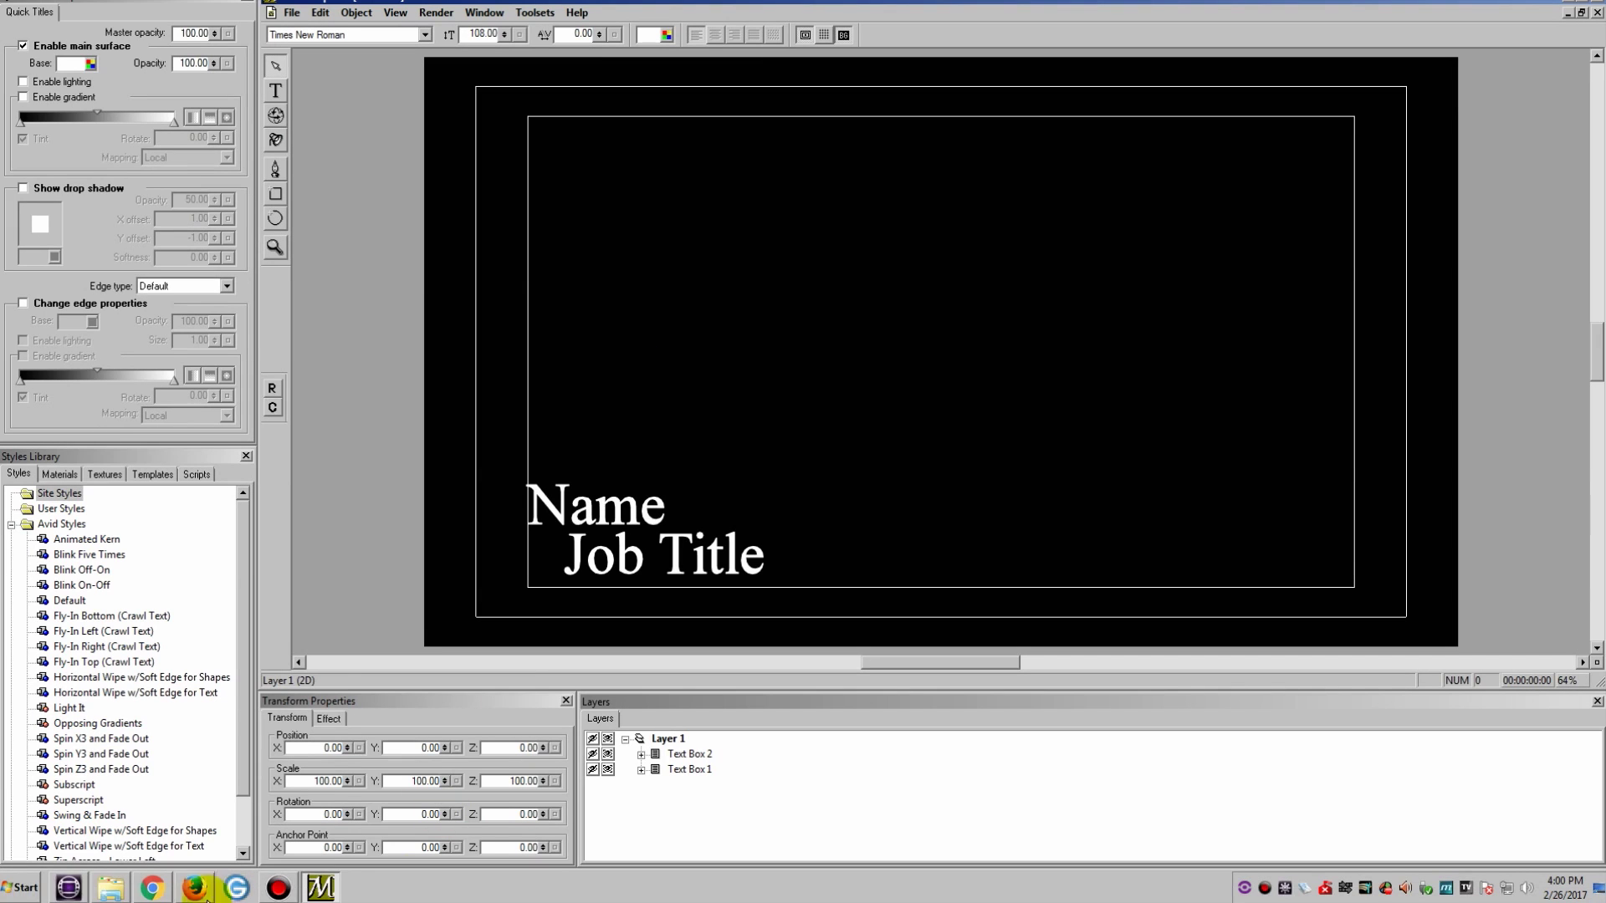
Step: Open WordPad and type the first two entries, a name with Lawyer and a name with Defendant
{"action": "left_click", "coordinate": [21, 889]}
{"action": "left_click", "coordinate": [59, 595]}
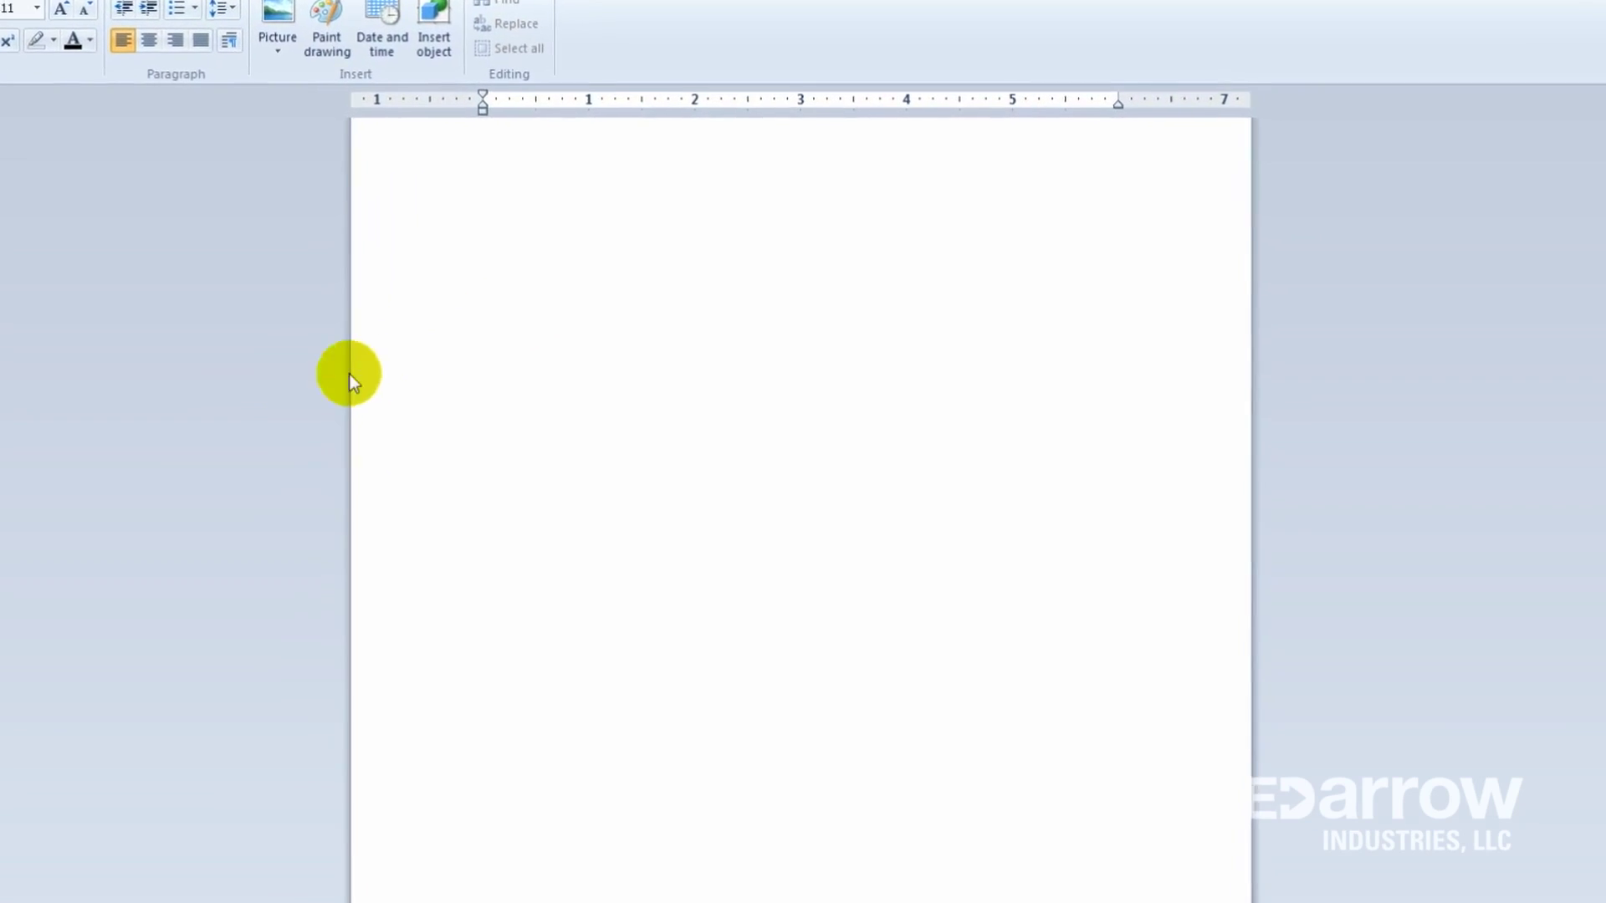
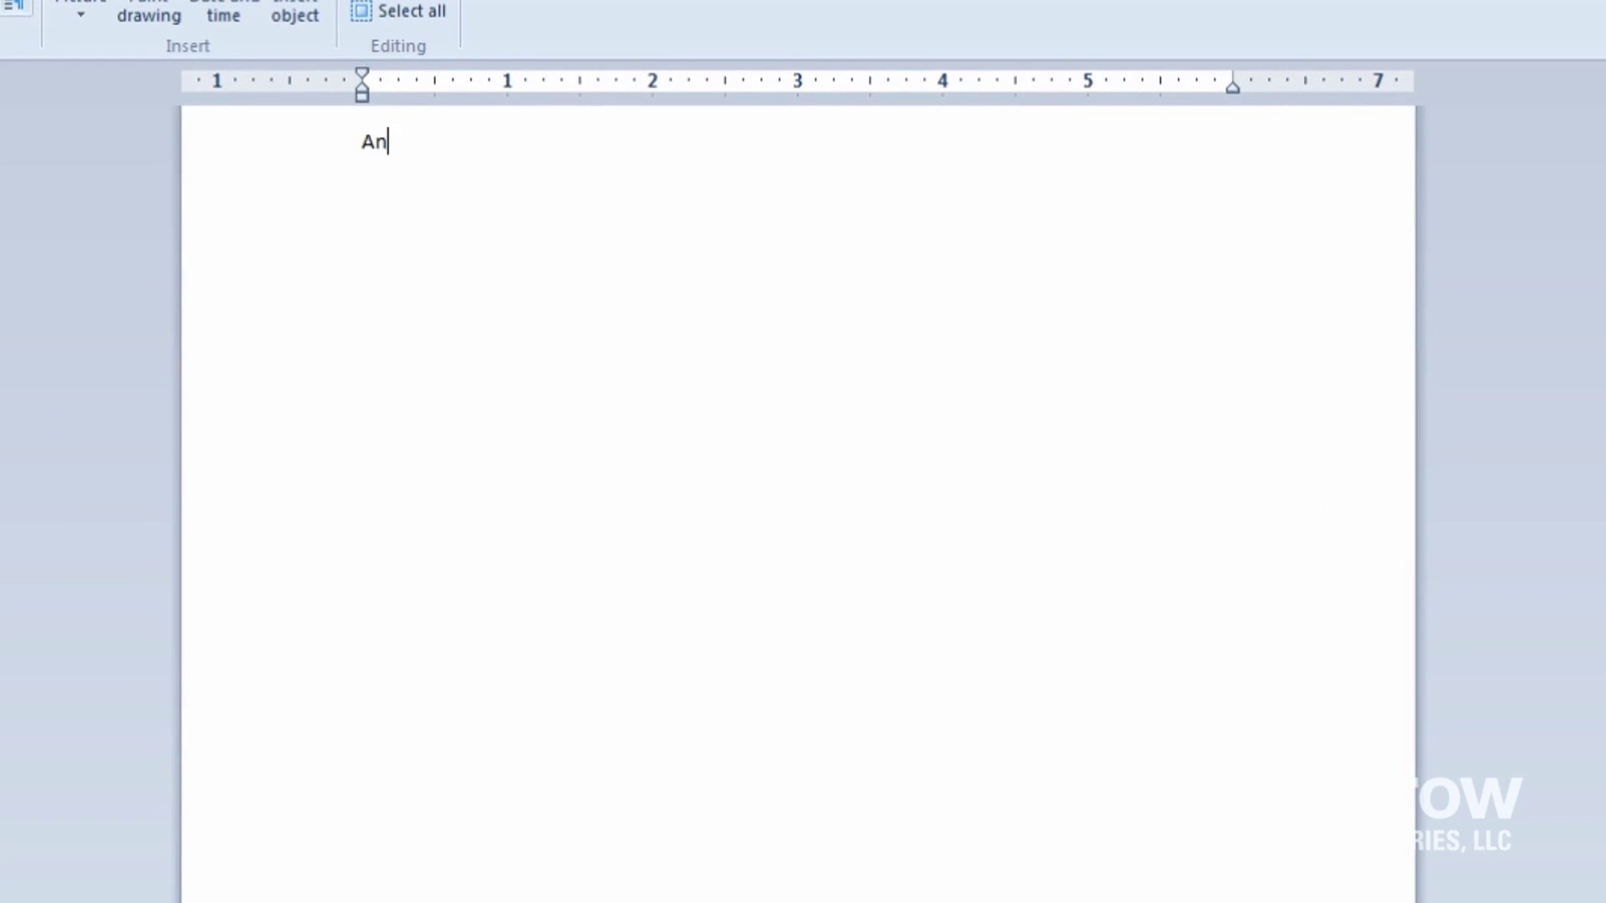
{"action": "key", "text": "Return"}
{"action": "type", "text": "L"}
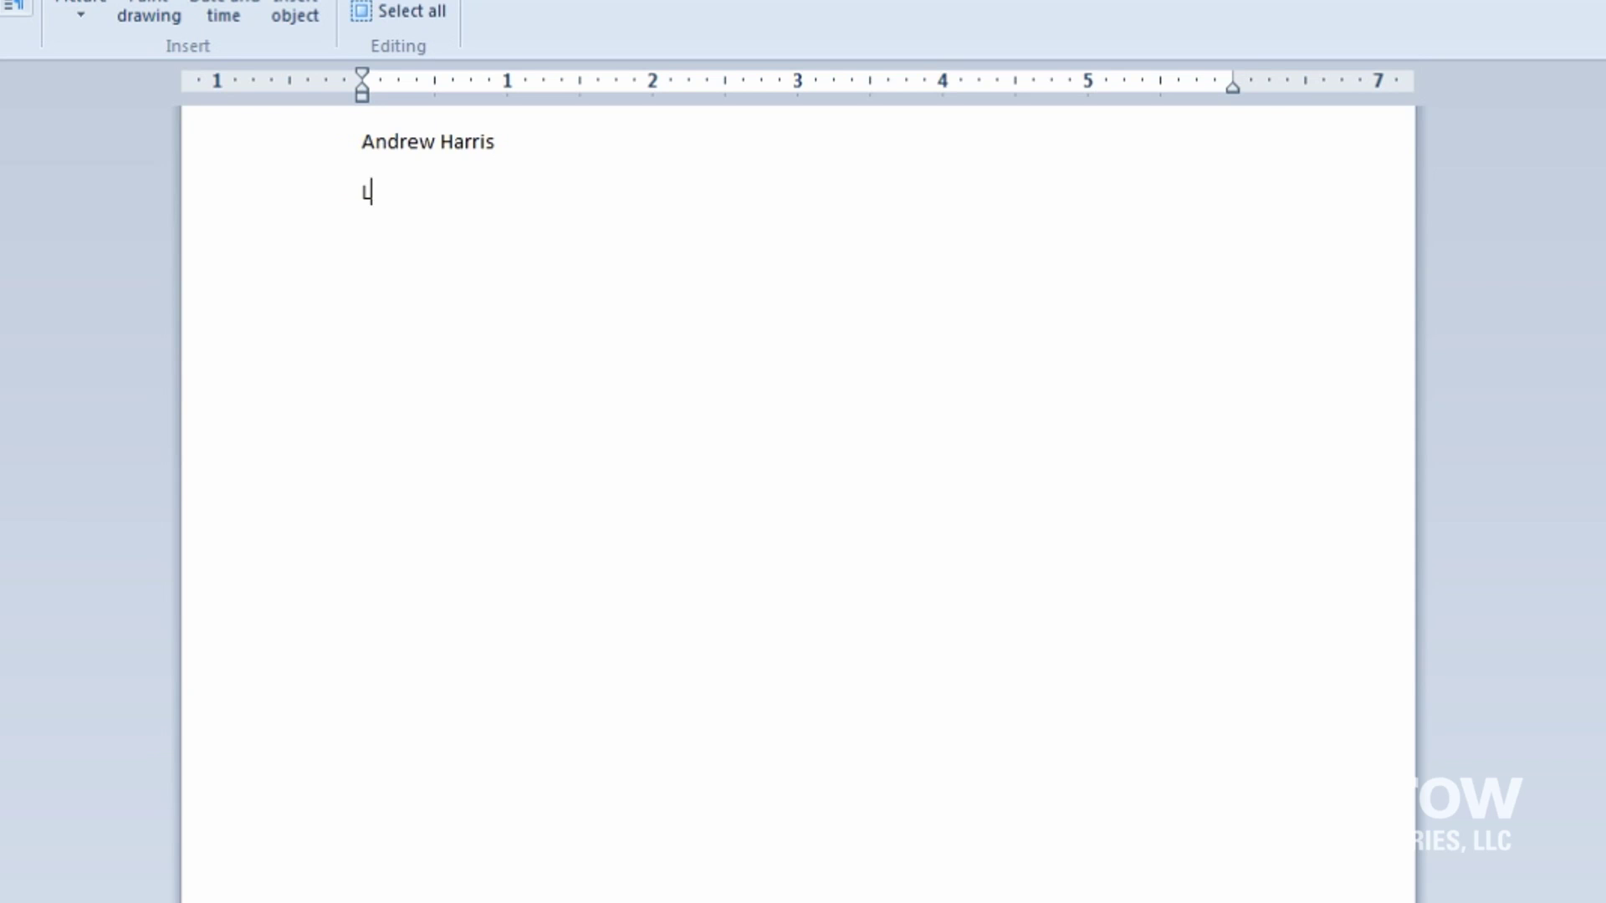
{"action": "type", "text": "awyer"}
{"action": "key", "text": "Return"}
{"action": "key", "text": "Return"}
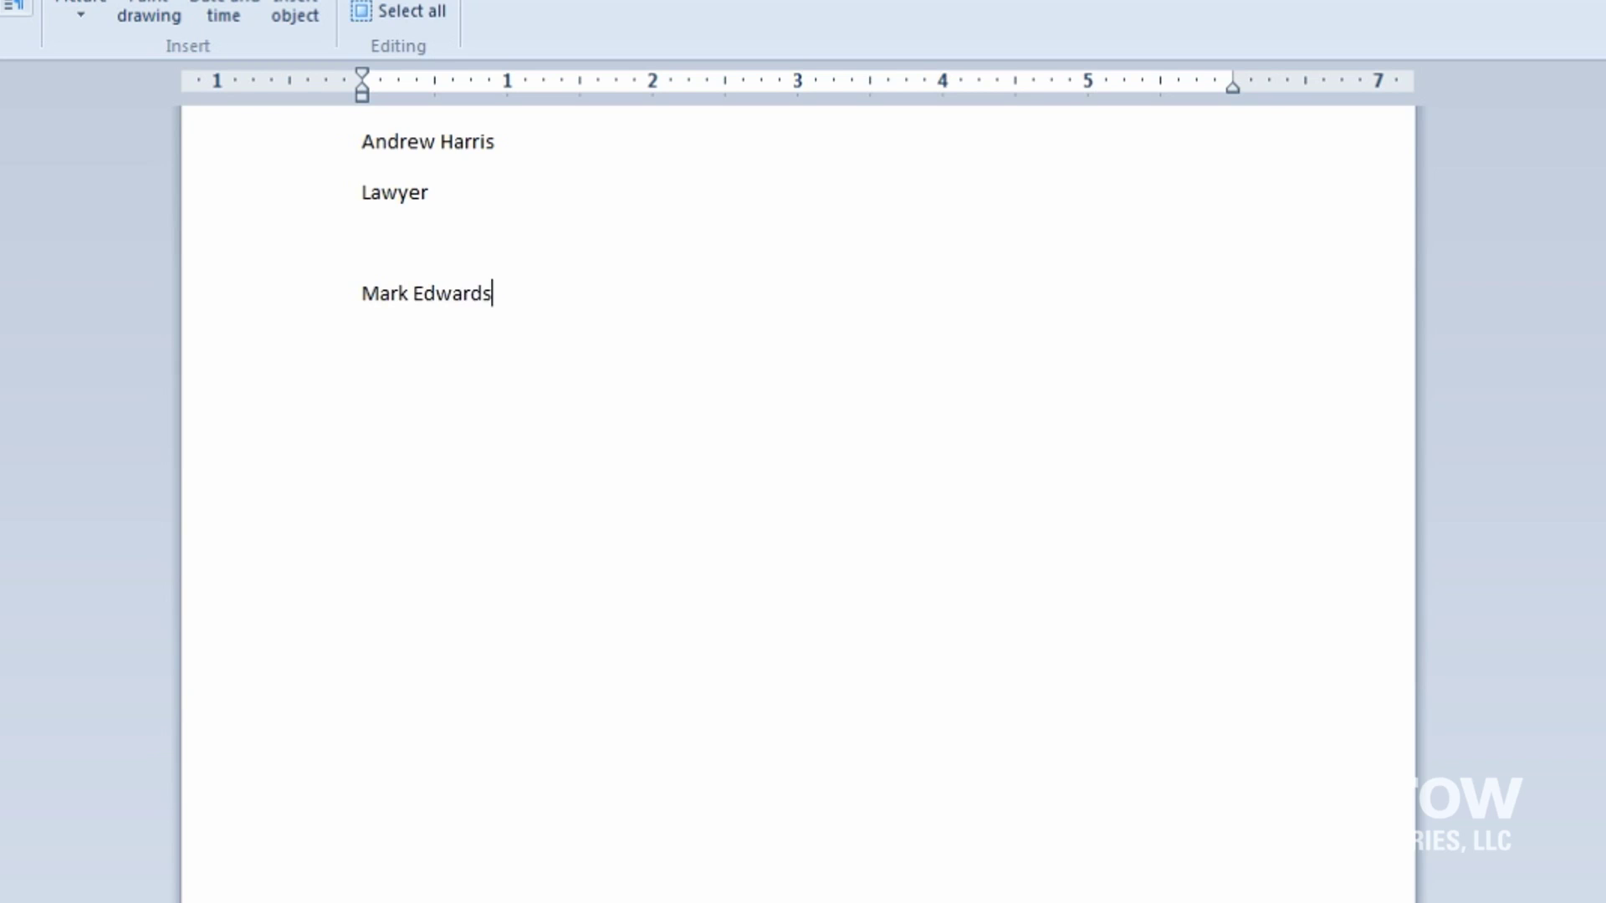
{"action": "key", "text": "Return"}
{"action": "type", "text": "Defendant"}
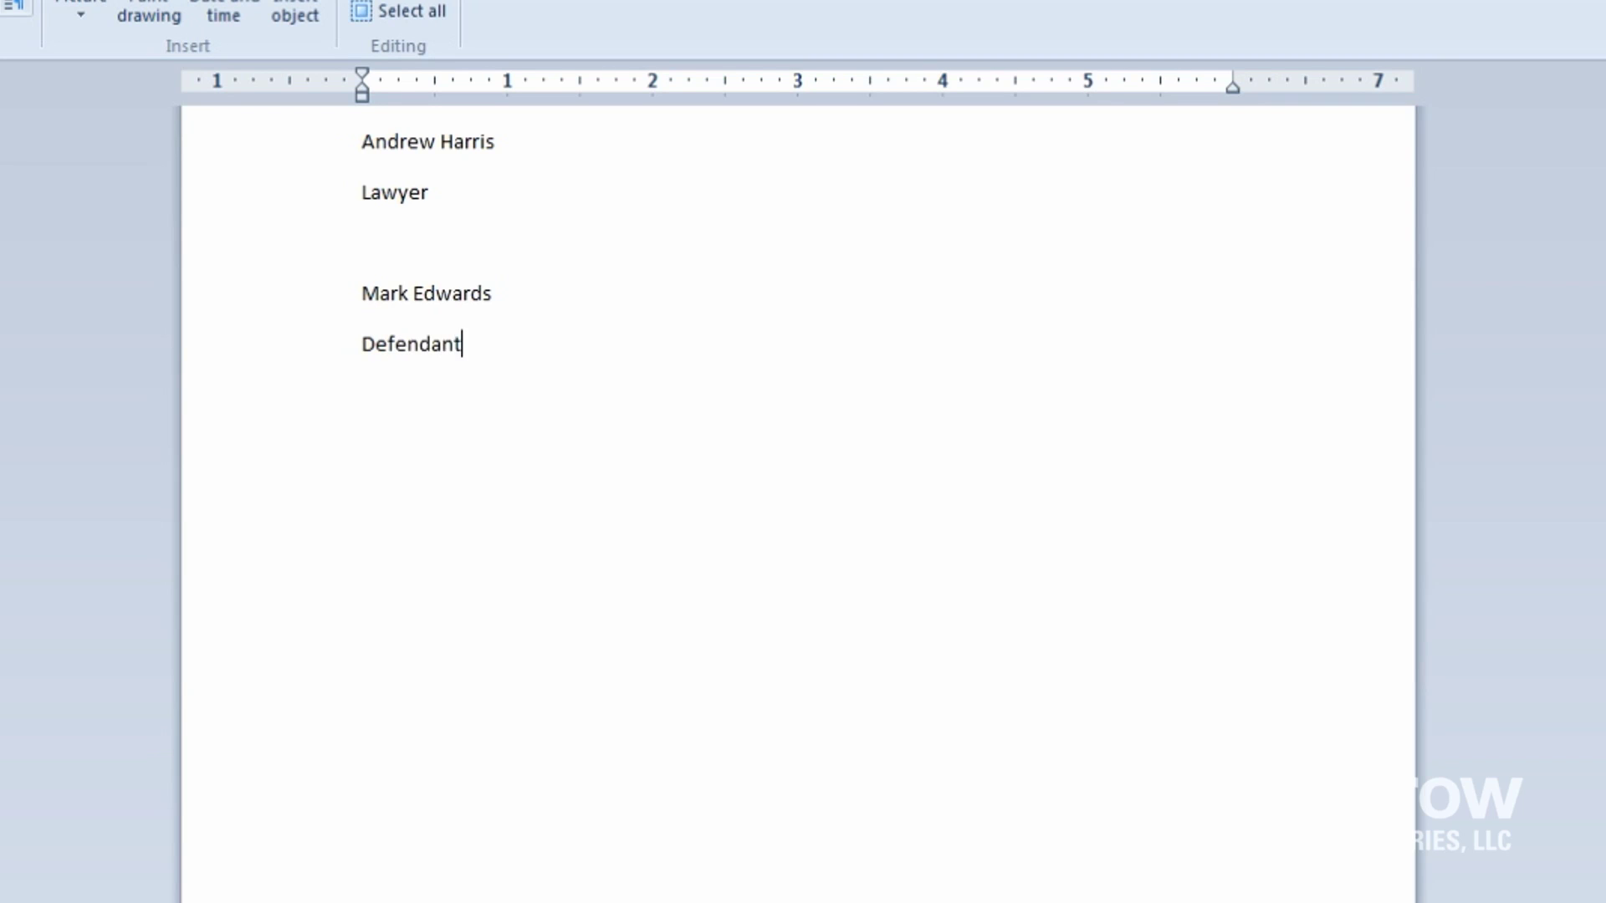
{"action": "key", "text": "Return"}
{"action": "key", "text": "Return"}
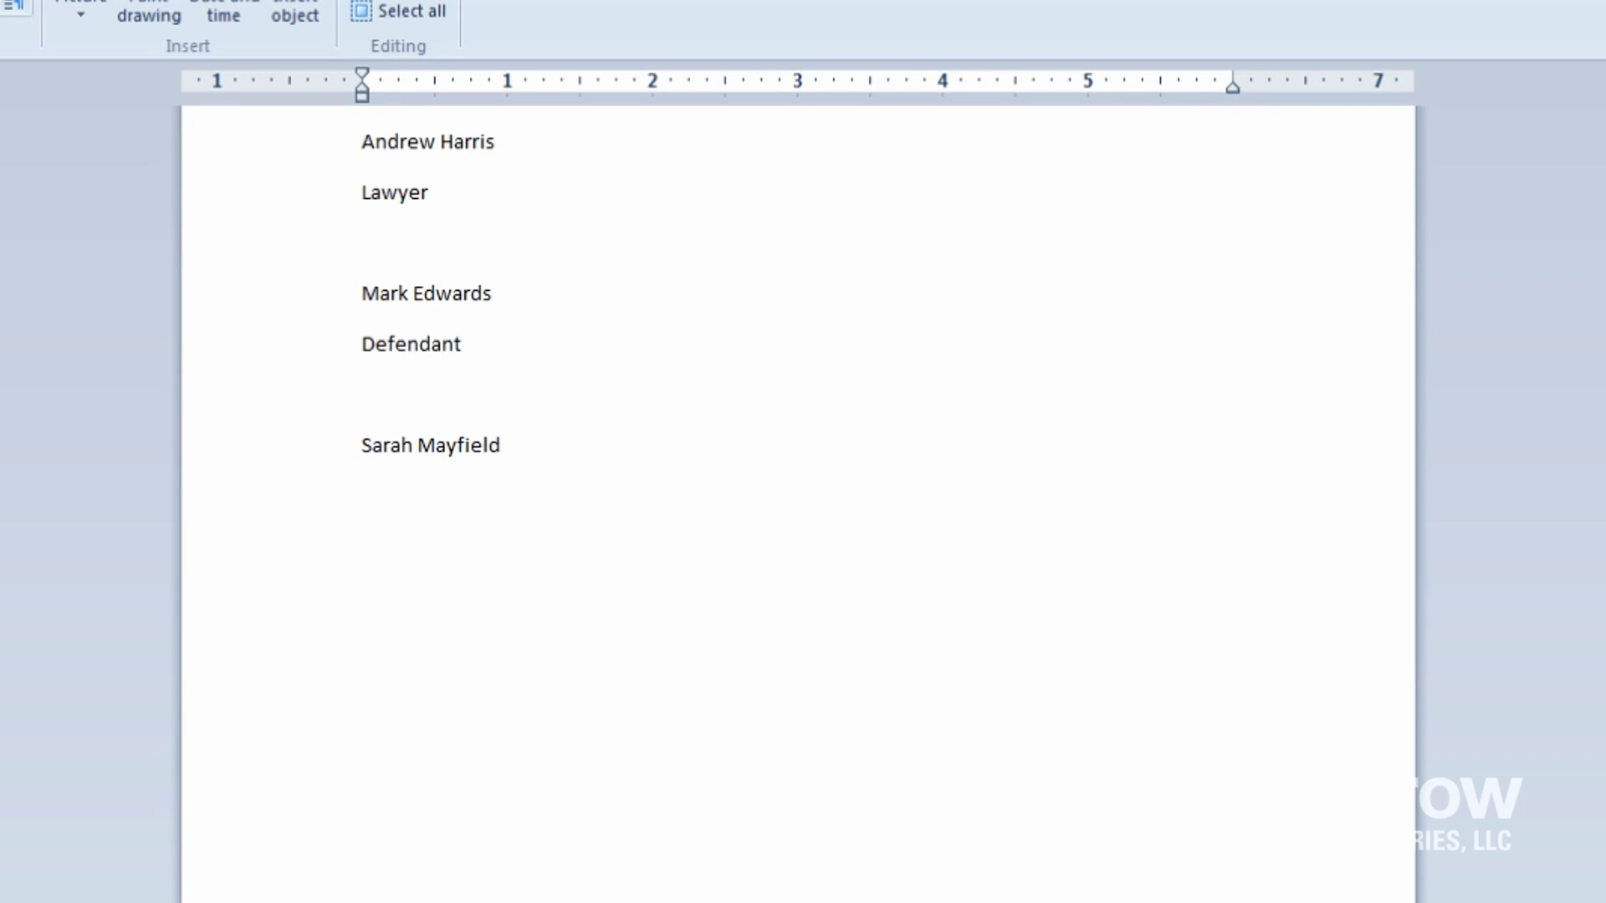
Step: Add the Judge and Juror entries, then open Save As targeting the Desktop
{"action": "key", "text": "Return"}
{"action": "type", "text": "Judge"}
{"action": "key", "text": "Return"}
{"action": "key", "text": "Return"}
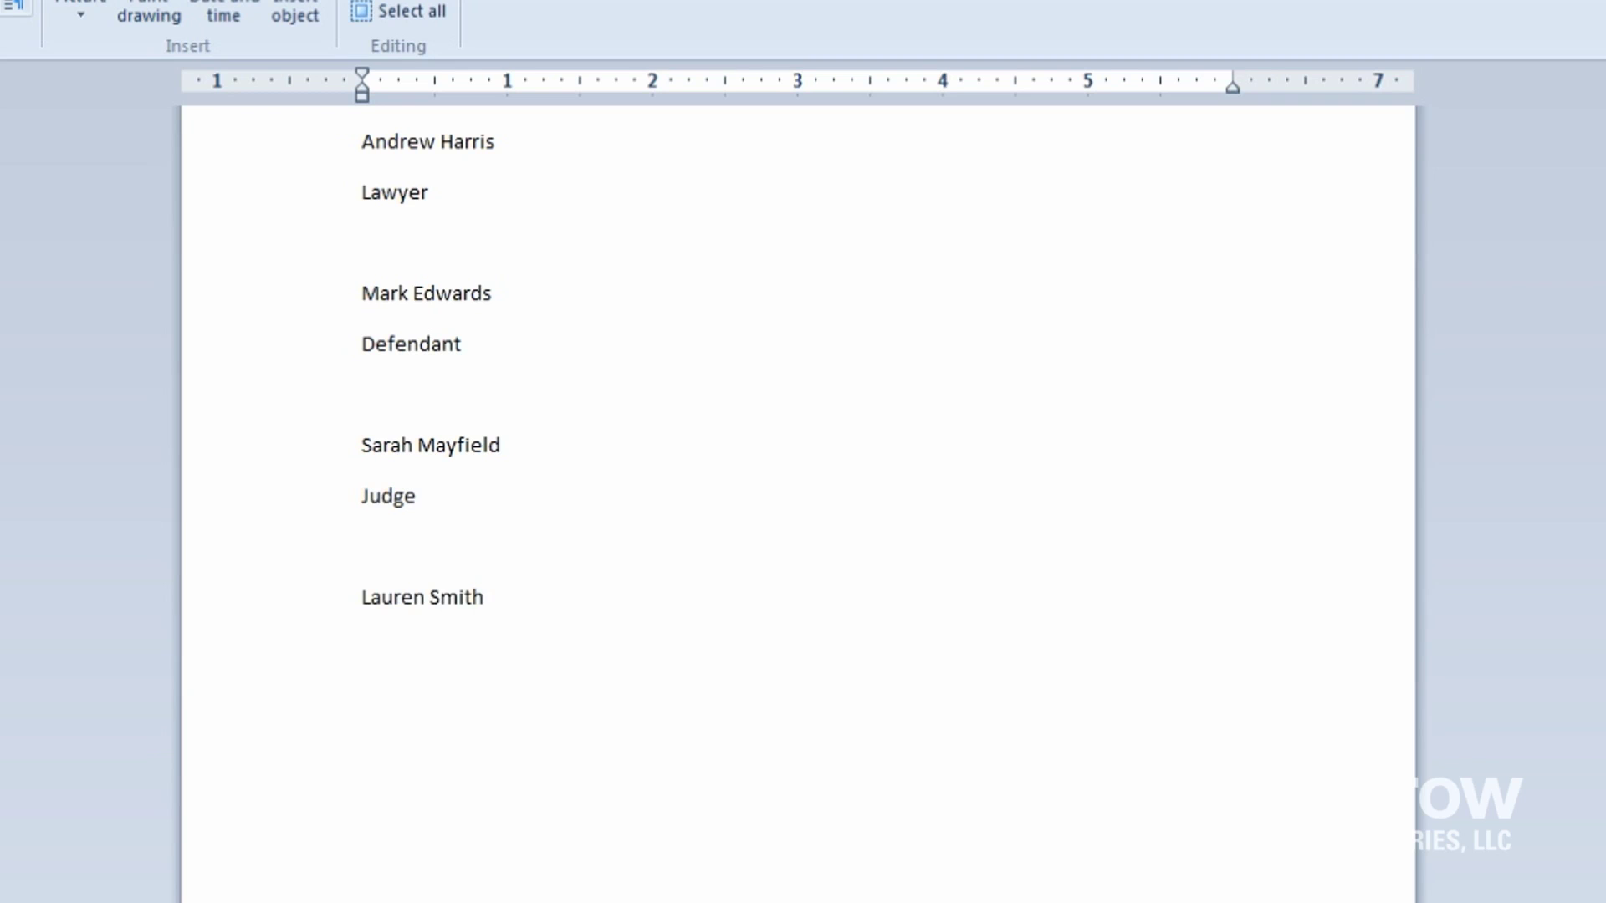
{"action": "key", "text": "Return"}
{"action": "type", "text": "Juror"}
{"action": "key", "text": "Return"}
{"action": "key", "text": "Return"}
{"action": "key", "text": "ctrl+s"}
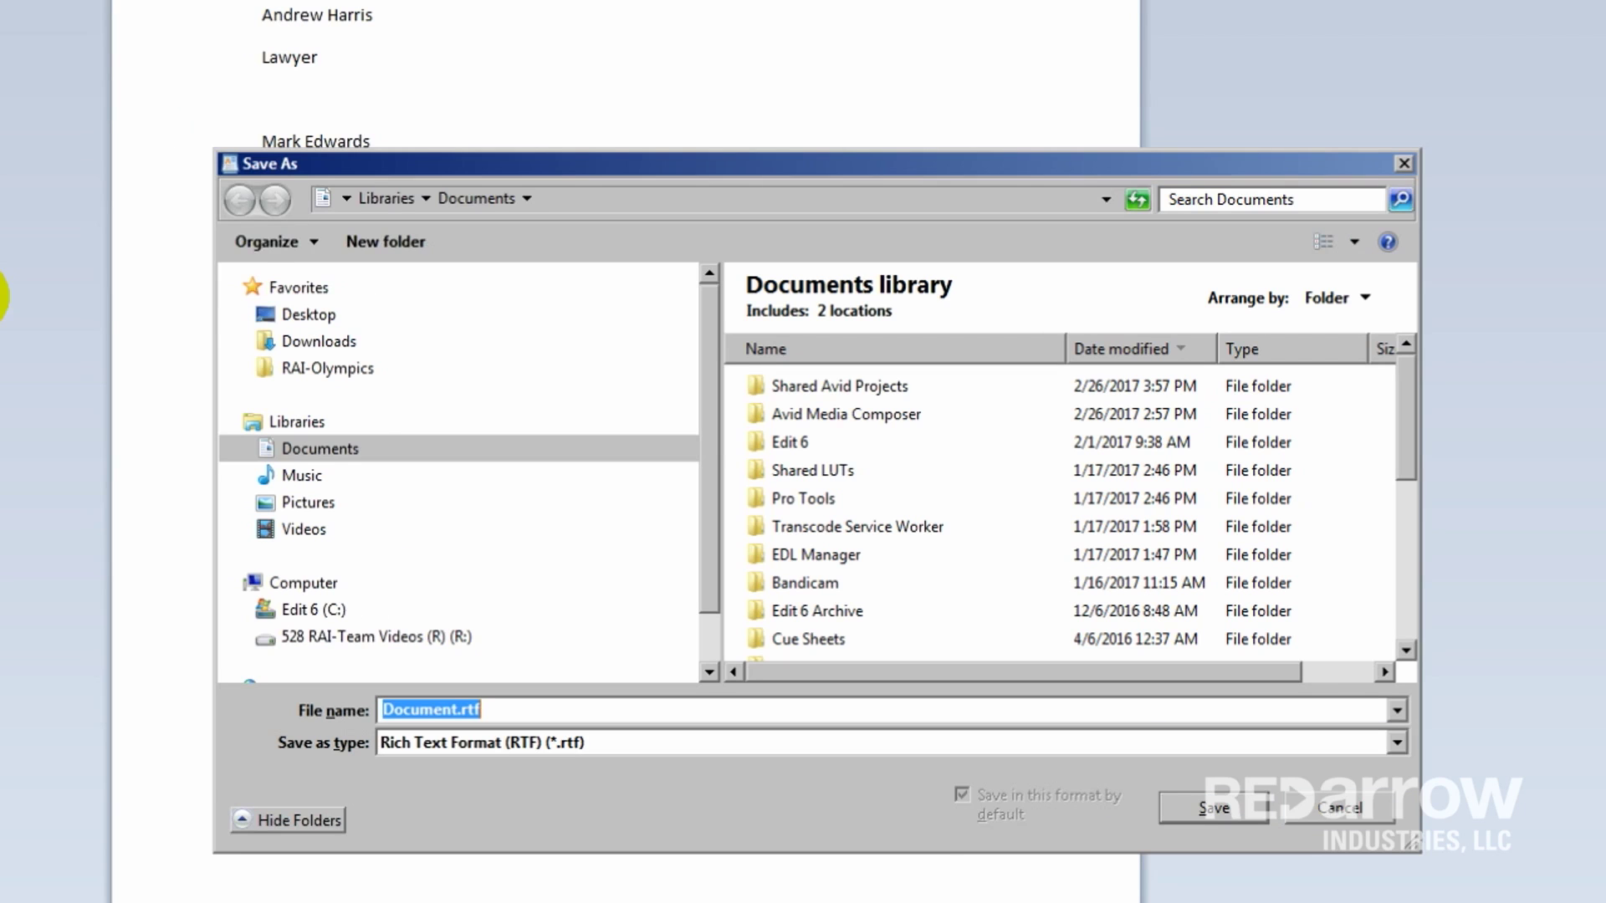
{"action": "left_click", "coordinate": [307, 315]}
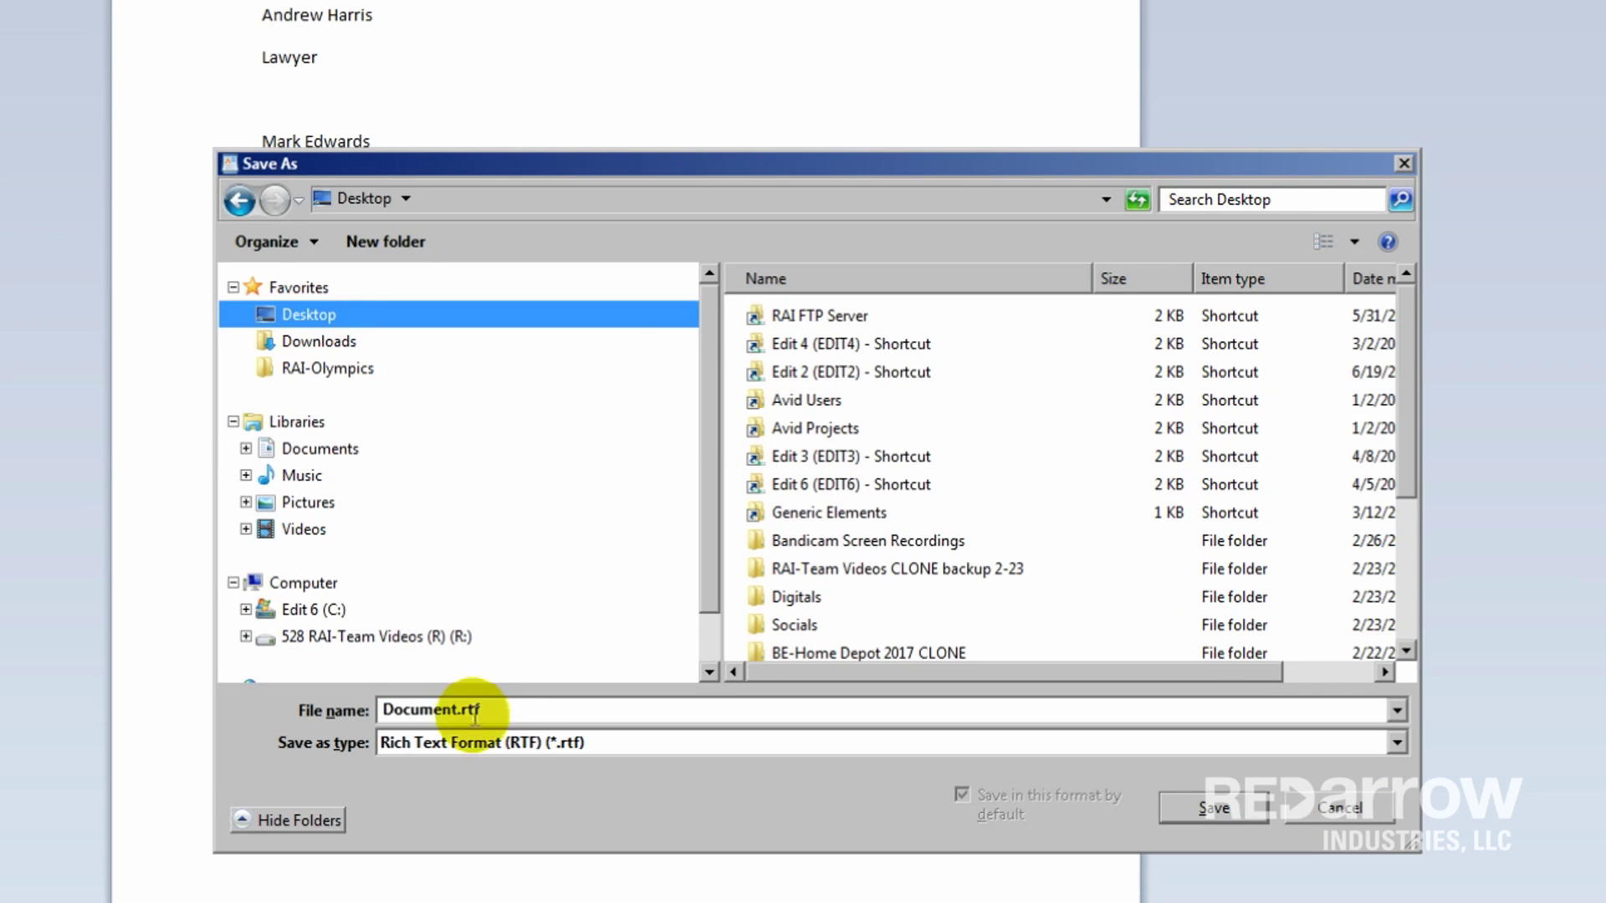
Step: Save the list as Text Document 'Lower Thirds.txt', accepting the formatting-loss warning
{"action": "double_click", "coordinate": [440, 710]}
{"action": "type", "text": "Lower Th"}
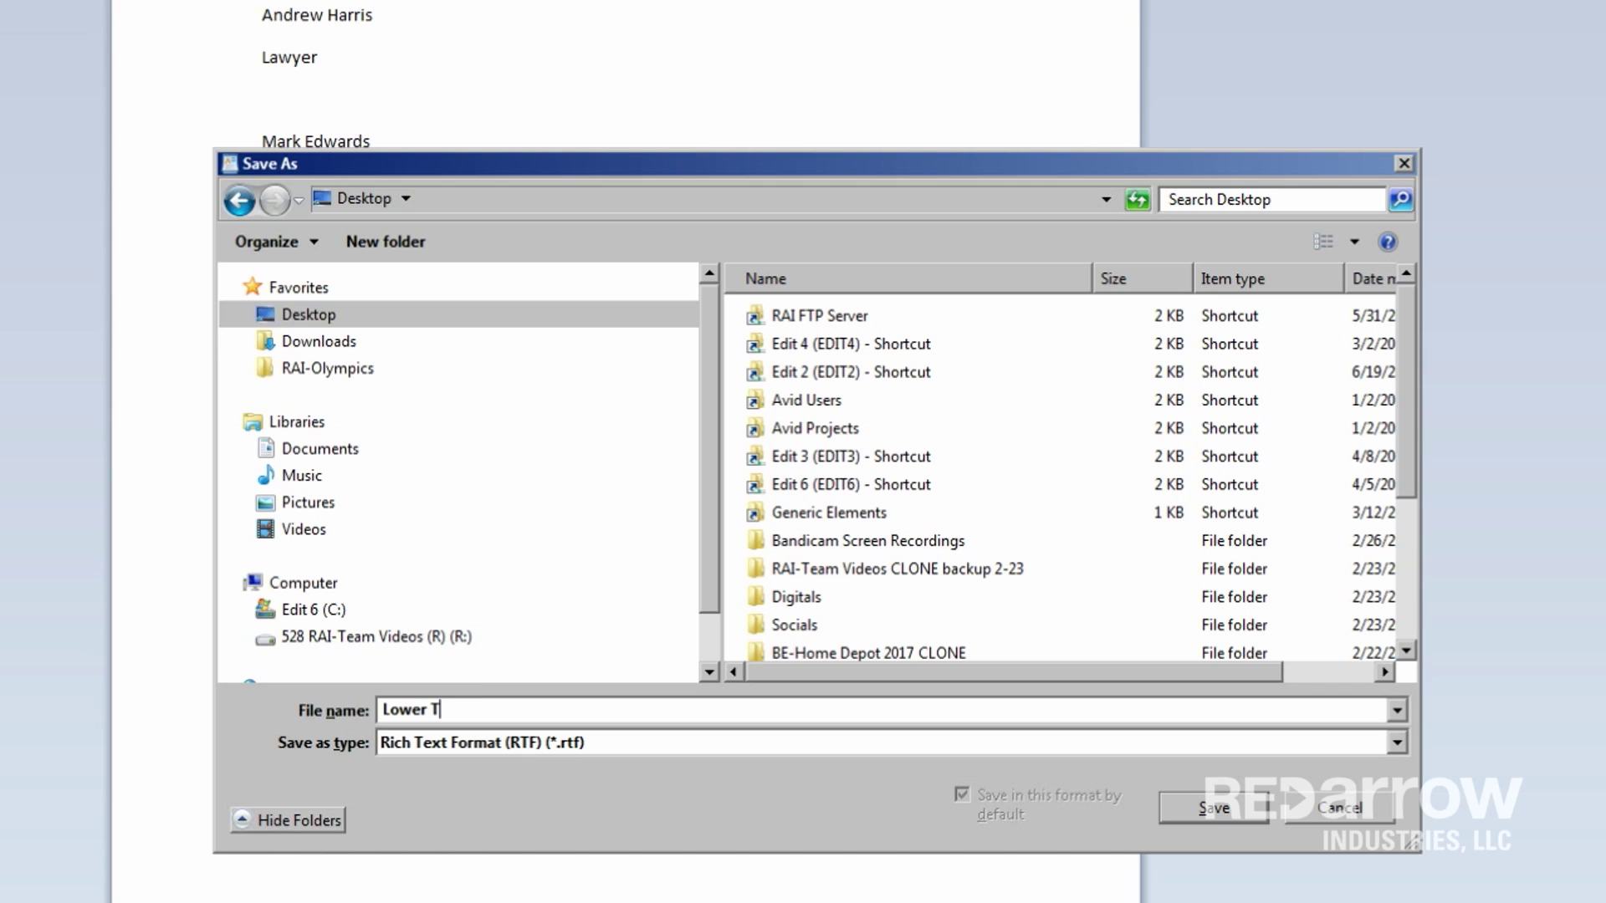
{"action": "type", "text": "irds"}
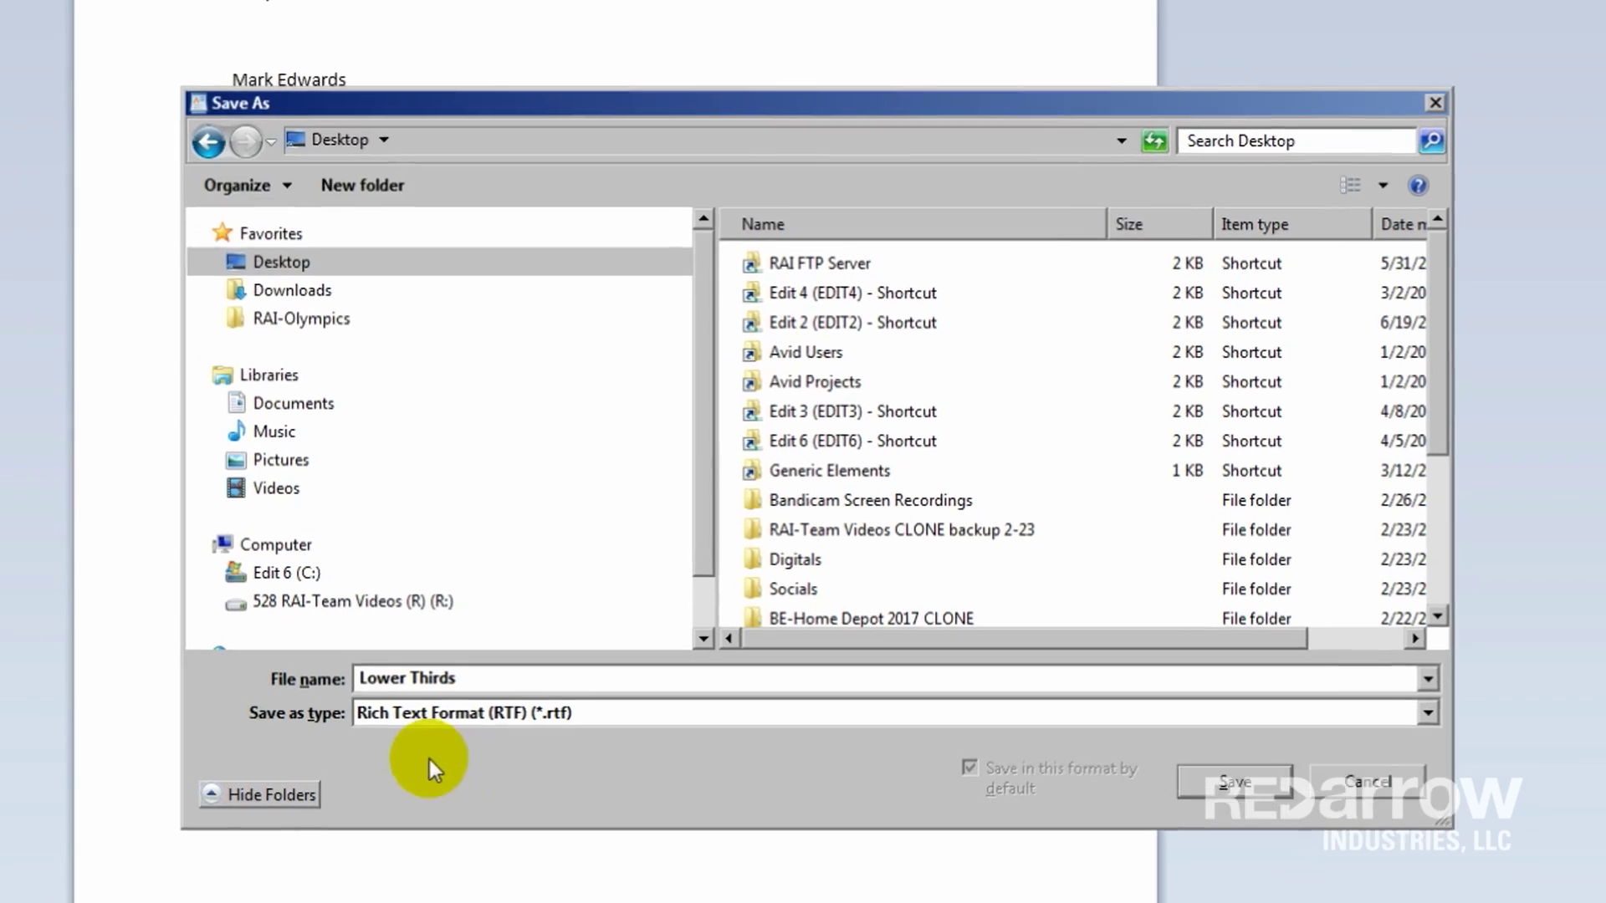
{"action": "left_click", "coordinate": [429, 744]}
{"action": "left_click", "coordinate": [318, 628]}
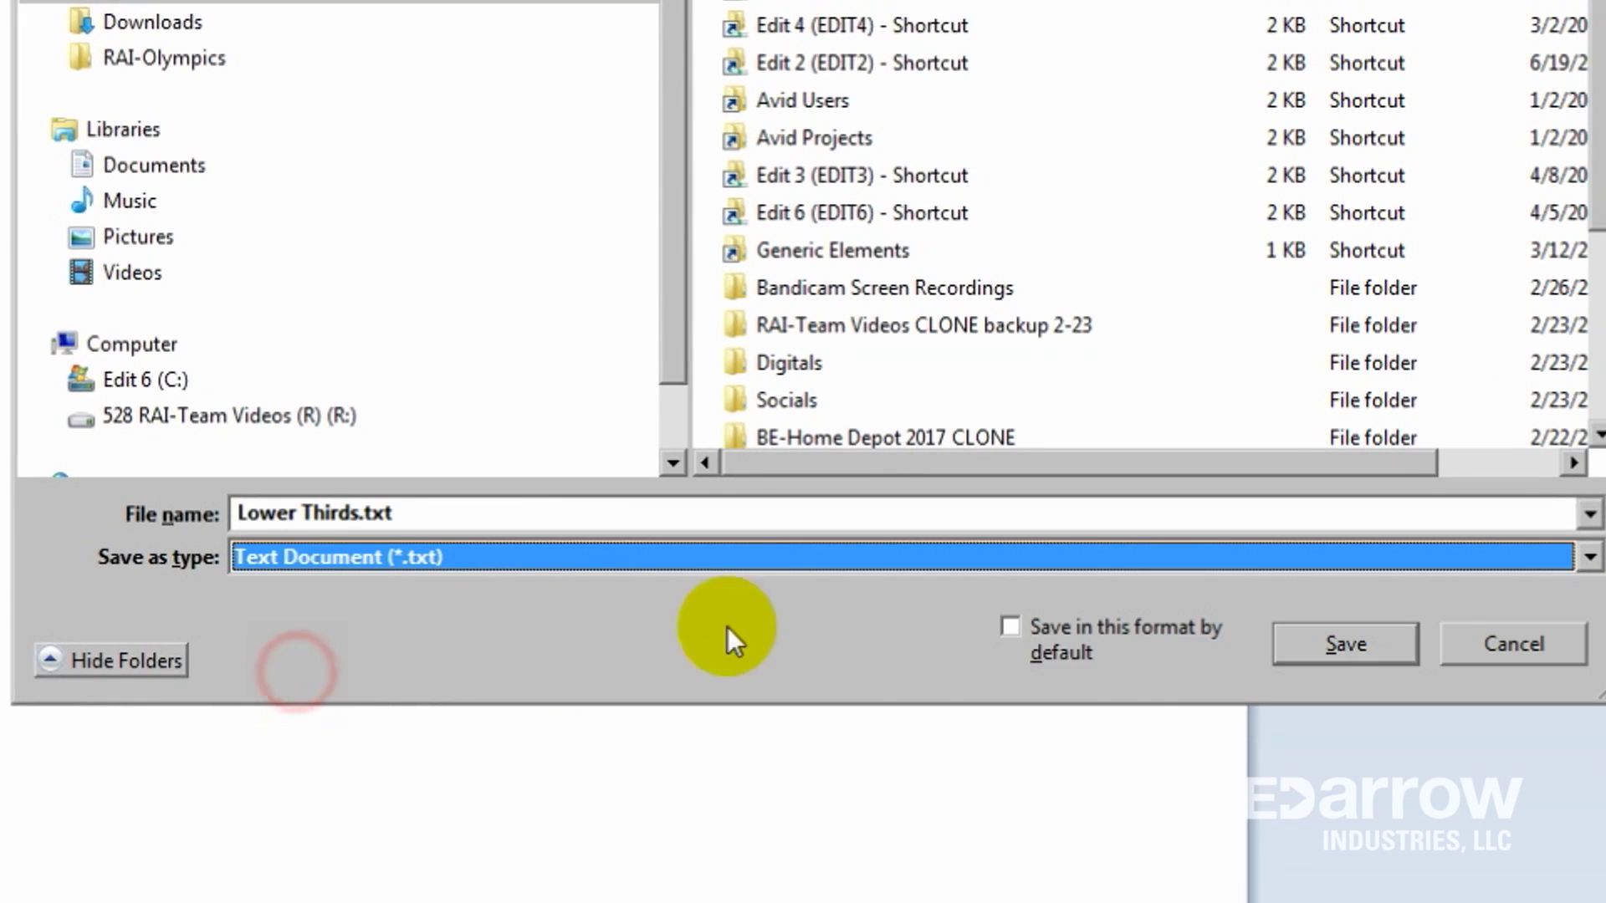
{"action": "left_click", "coordinate": [1330, 646]}
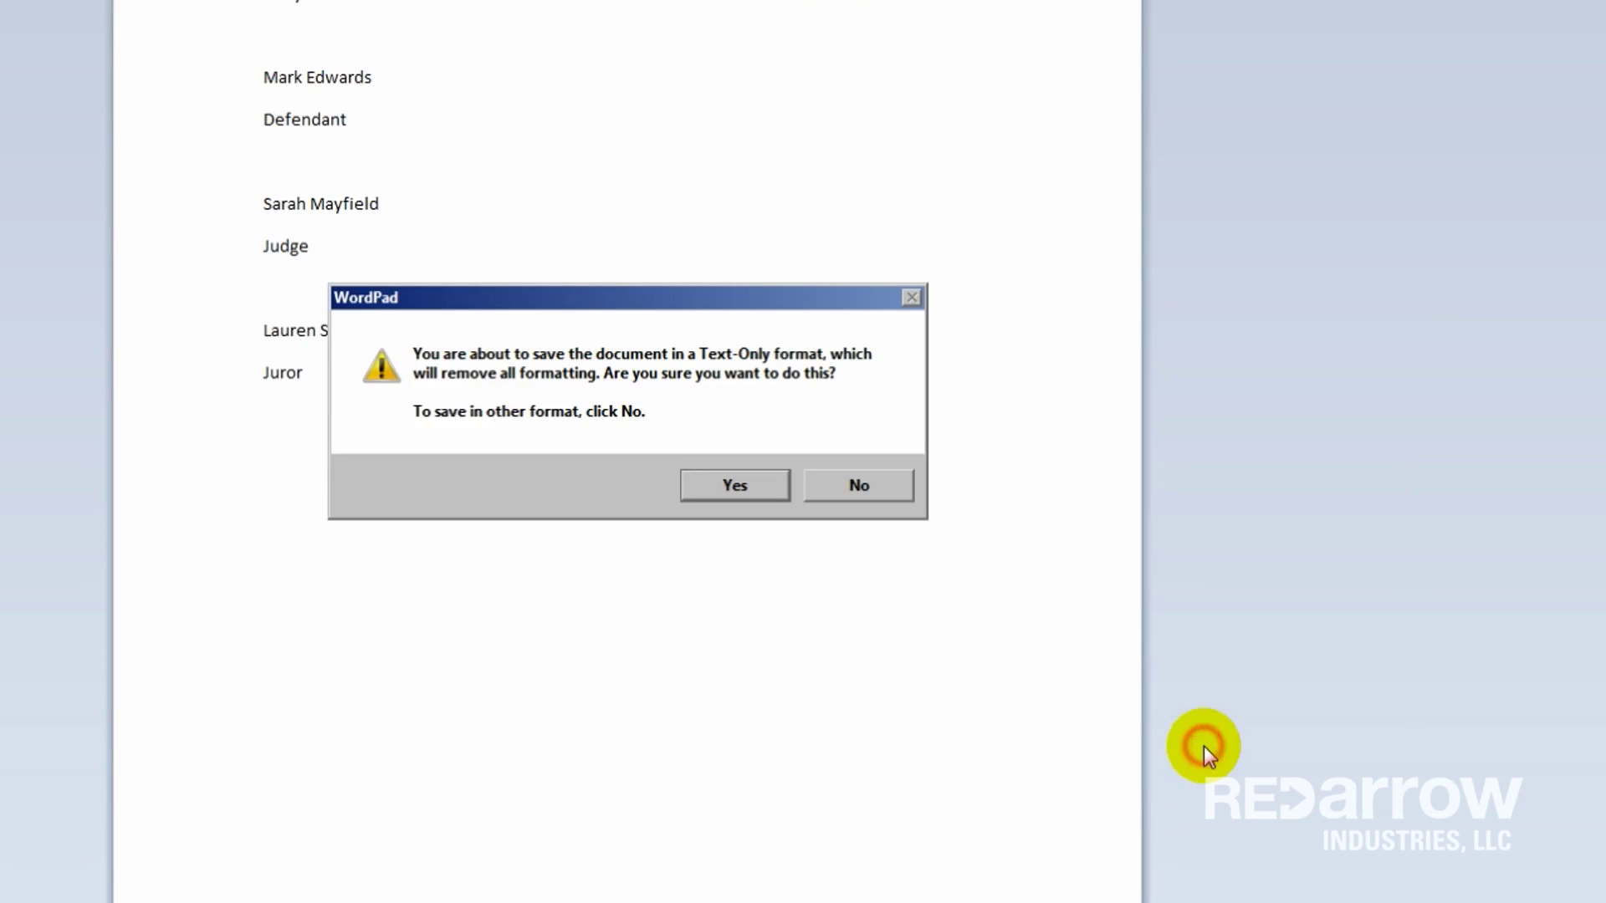
{"action": "left_click", "coordinate": [687, 479]}
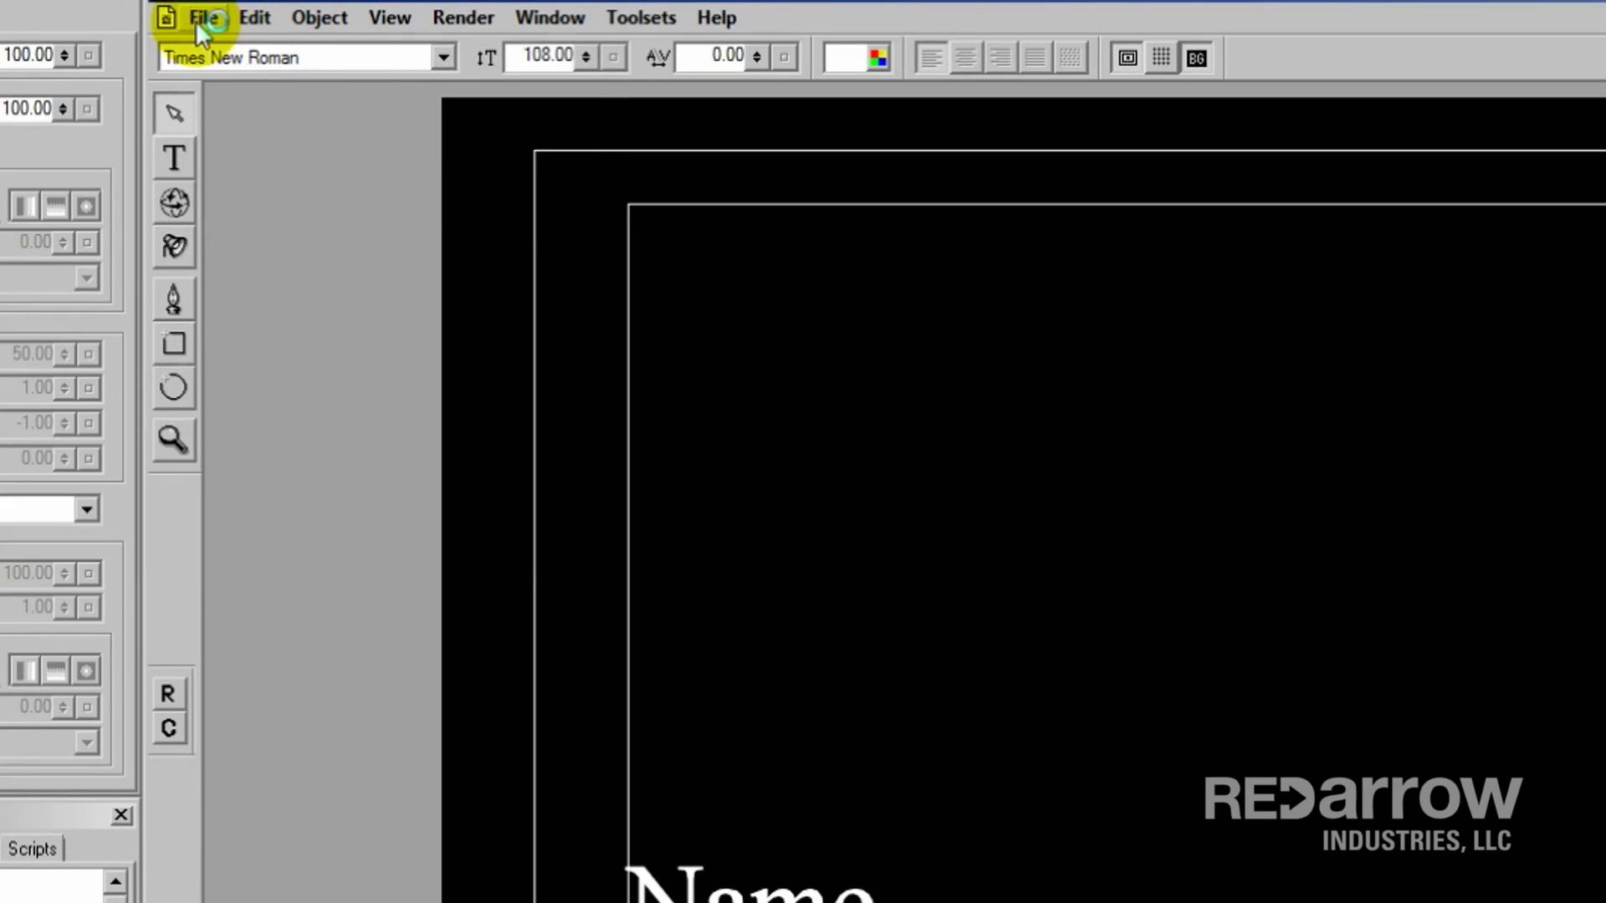
Step: Run File > AutoTitler on Lower Thirds.txt with starting title number 1
{"action": "left_click", "coordinate": [201, 18]}
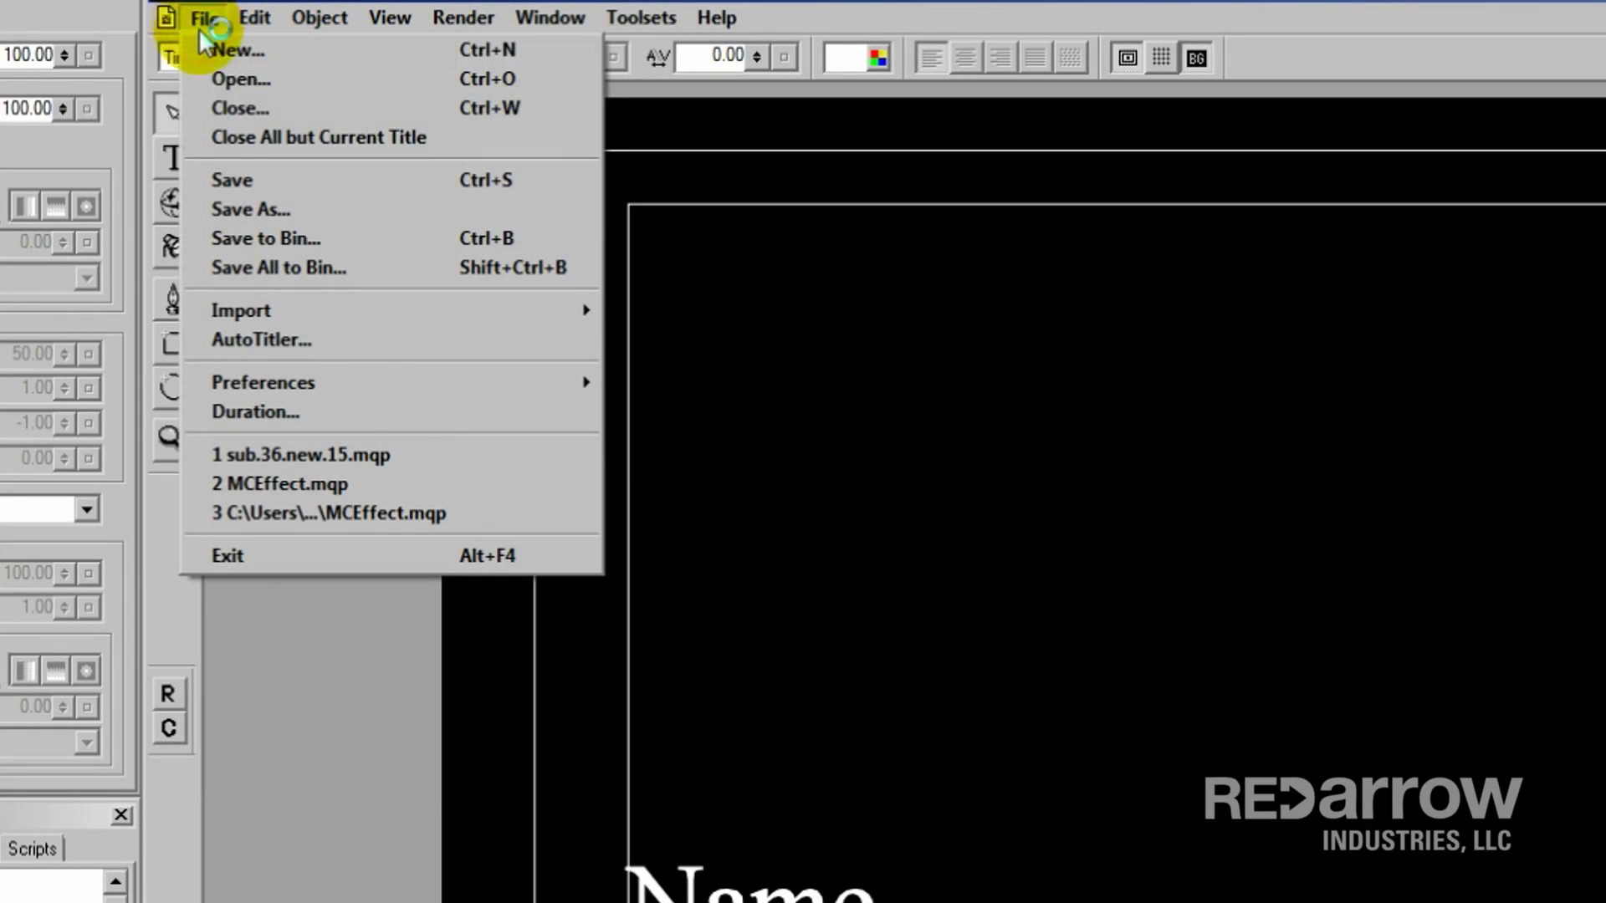
{"action": "left_click", "coordinate": [219, 339]}
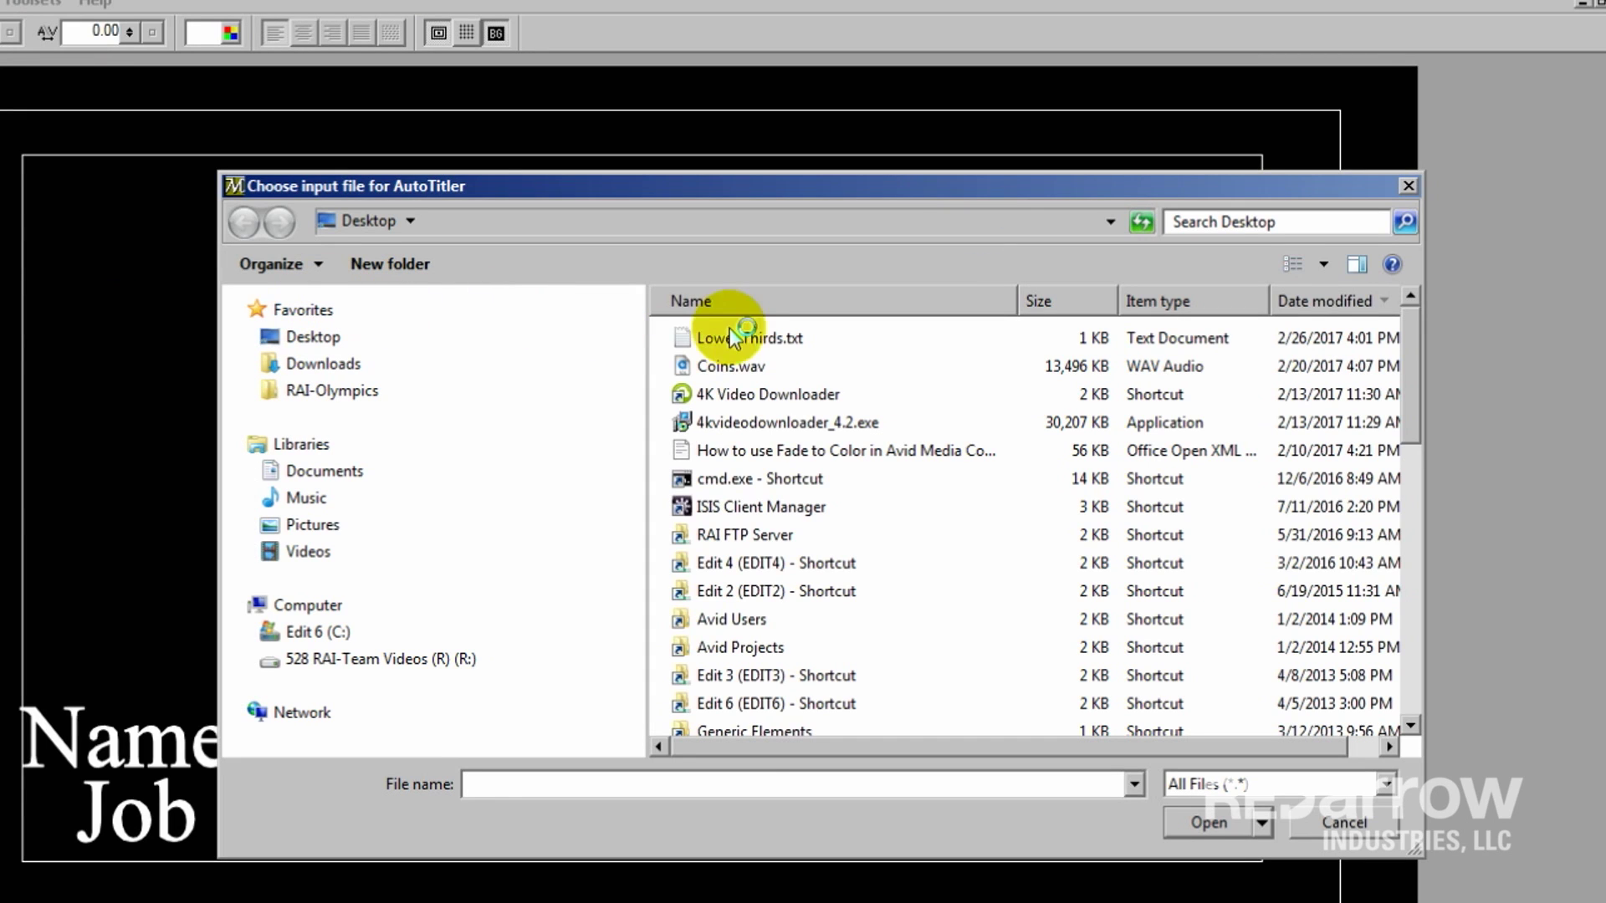
{"action": "left_click", "coordinate": [732, 337]}
{"action": "left_click", "coordinate": [1211, 828]}
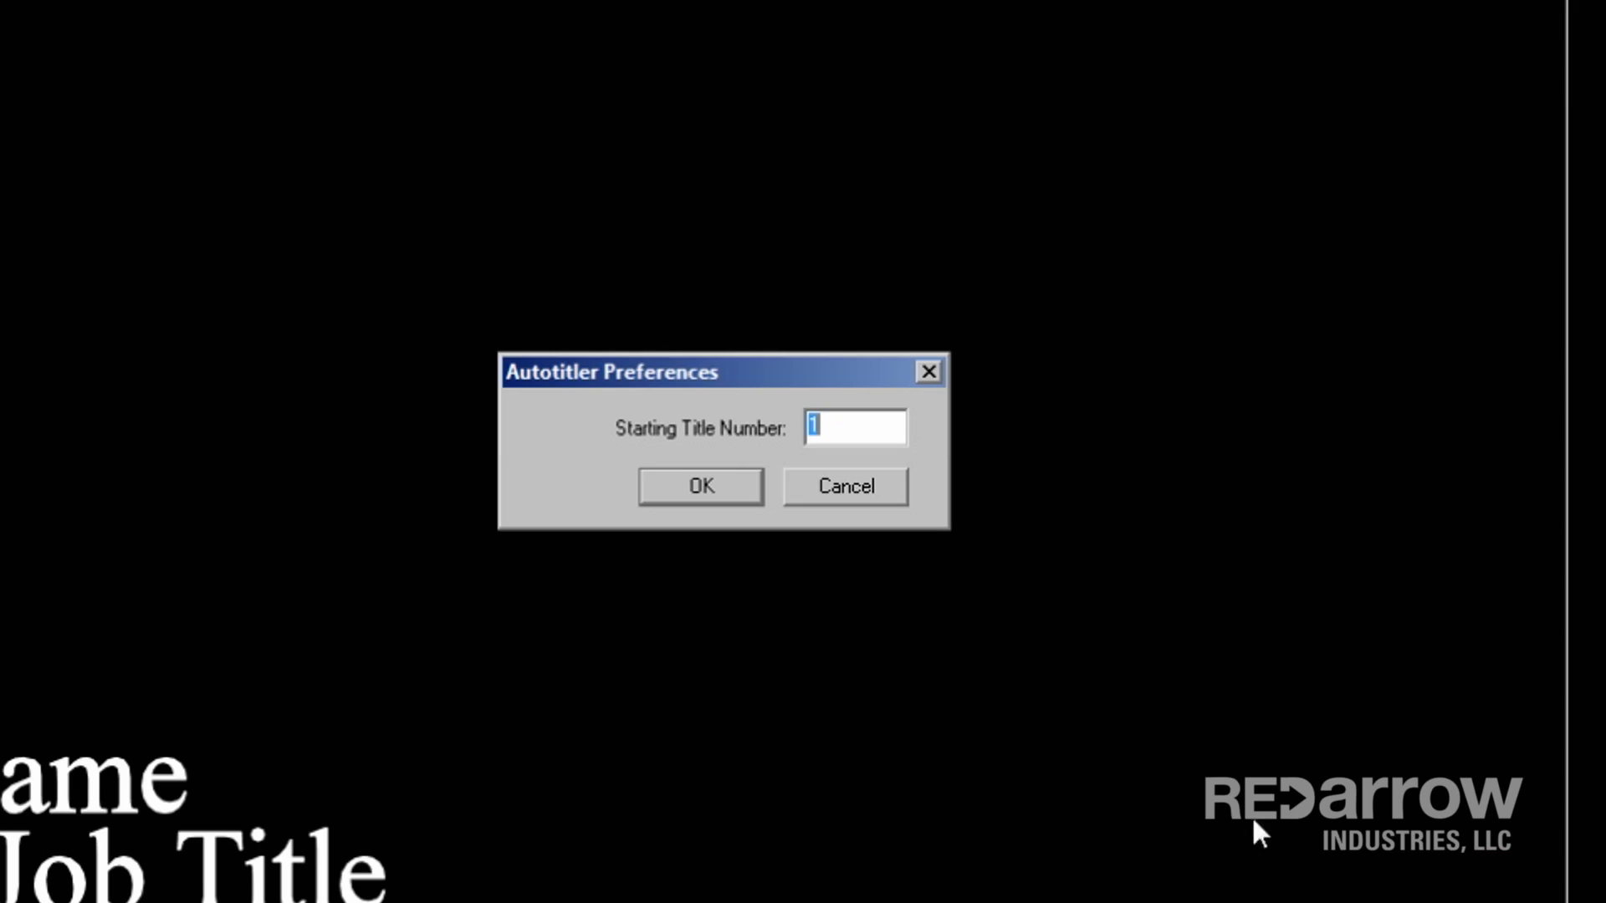
{"action": "left_click", "coordinate": [731, 488]}
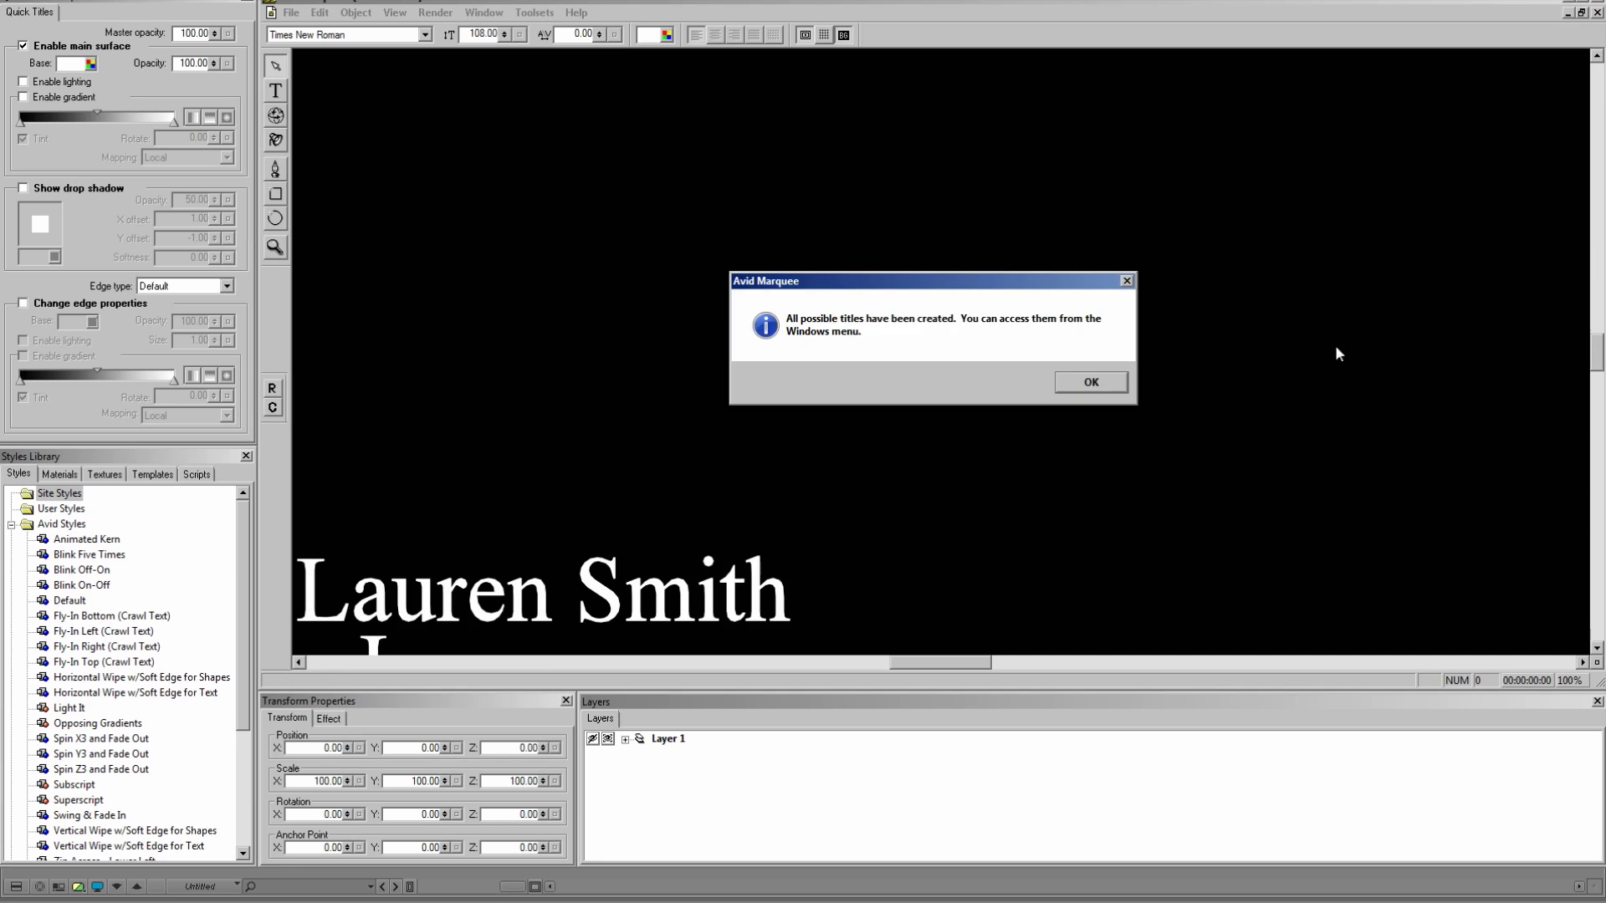
{"action": "left_click", "coordinate": [1092, 382]}
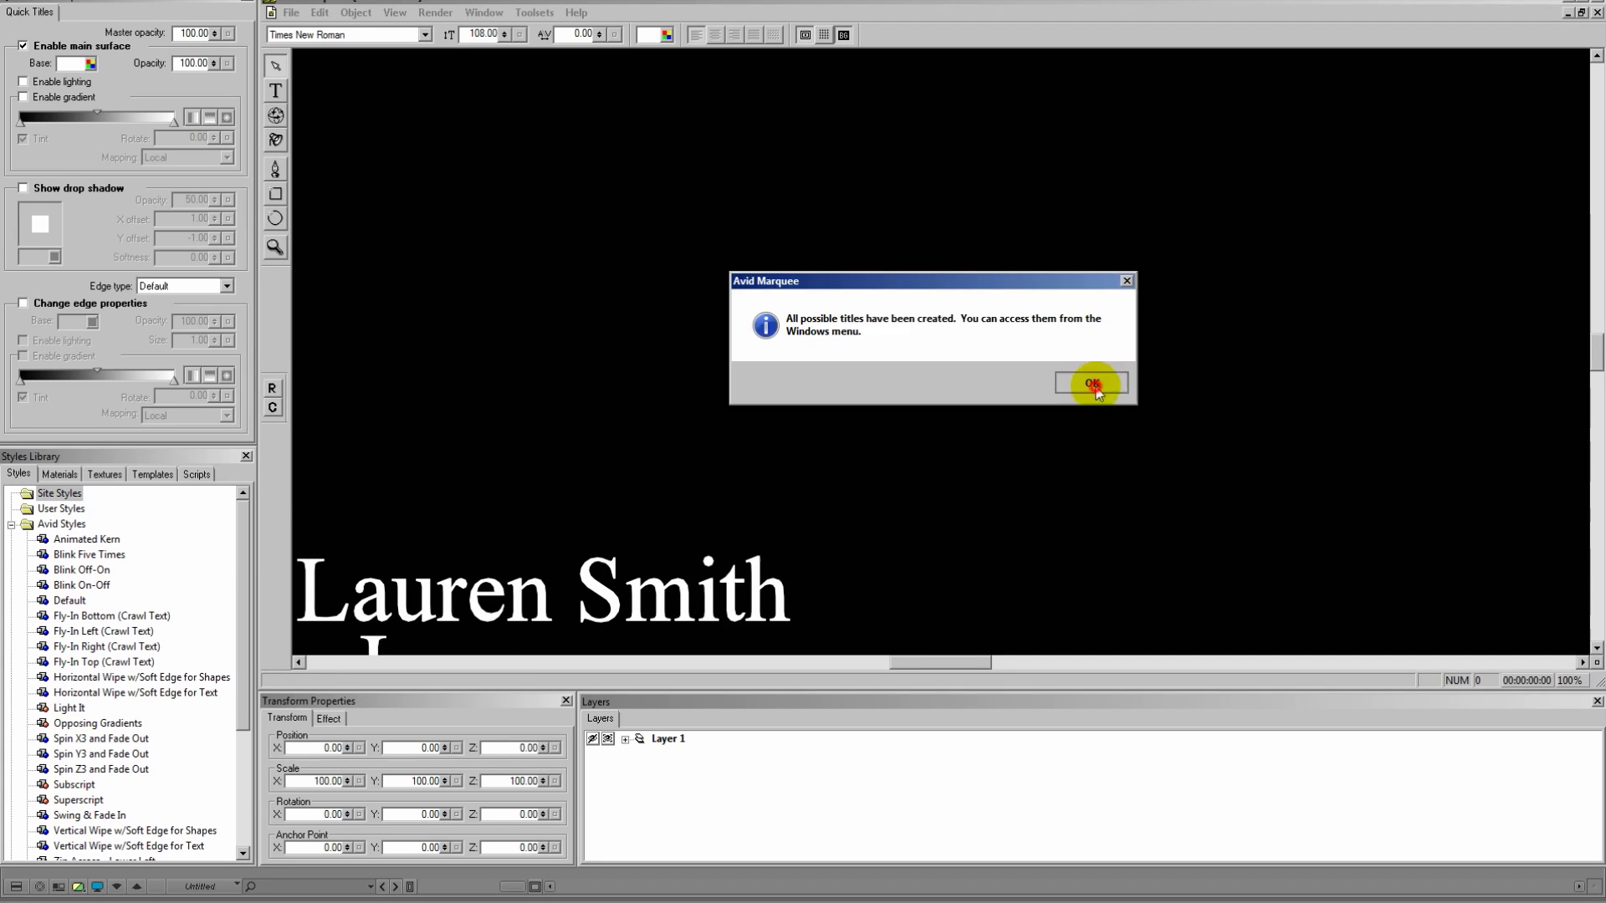
Step: Close the confirmation and switch to the Judge, then the Defendant title via the Window menu
{"action": "left_click", "coordinate": [1593, 360]}
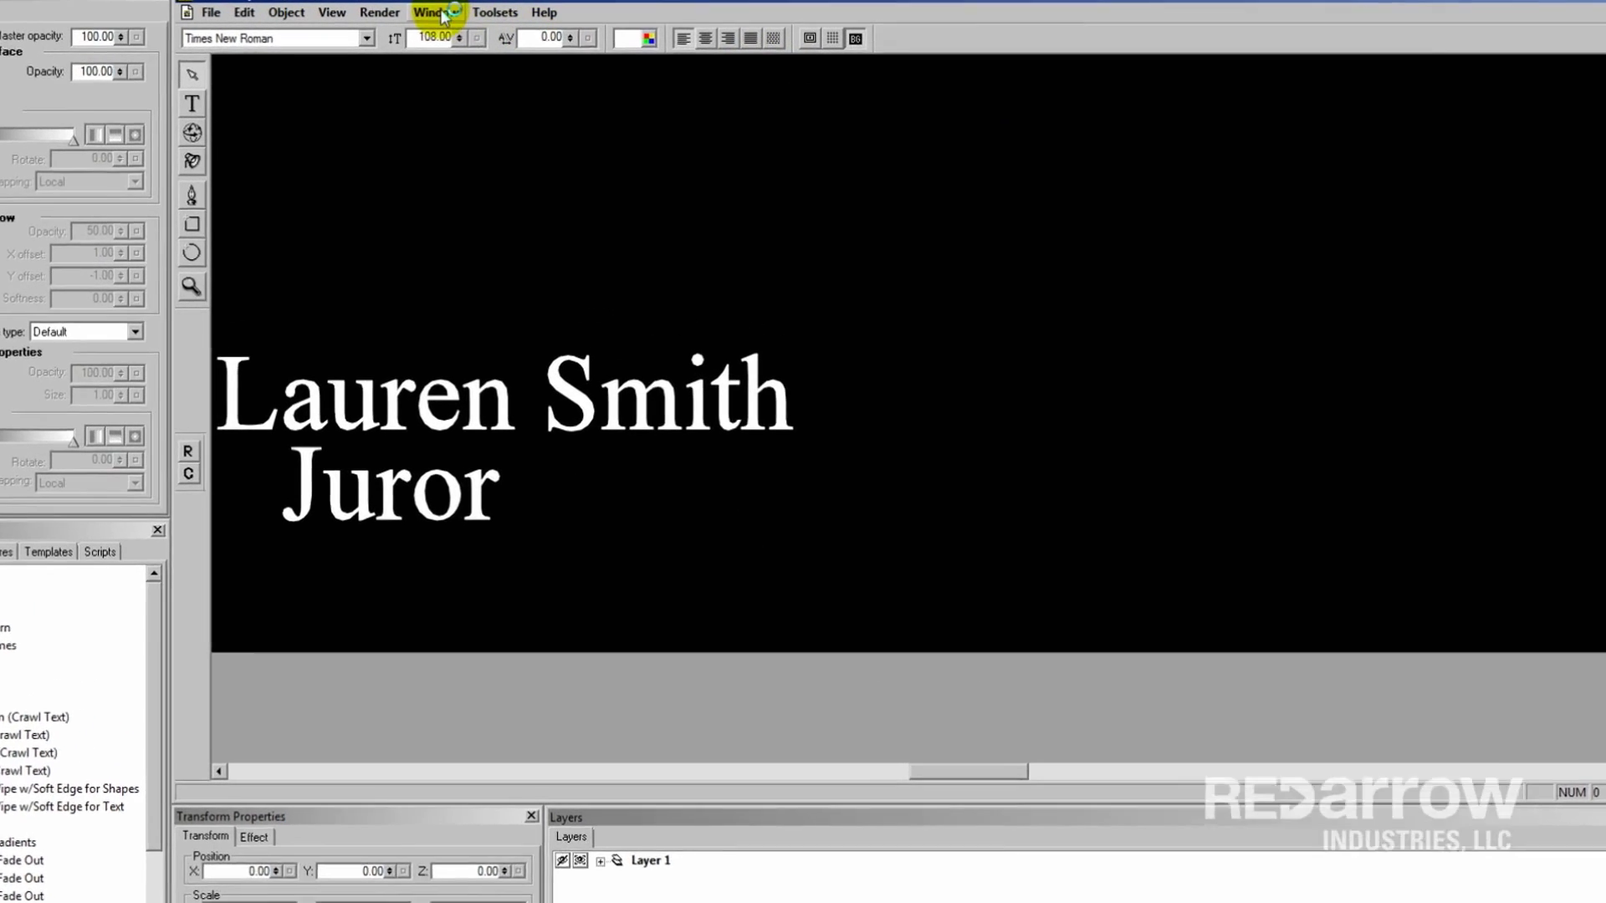
{"action": "left_click", "coordinate": [484, 12]}
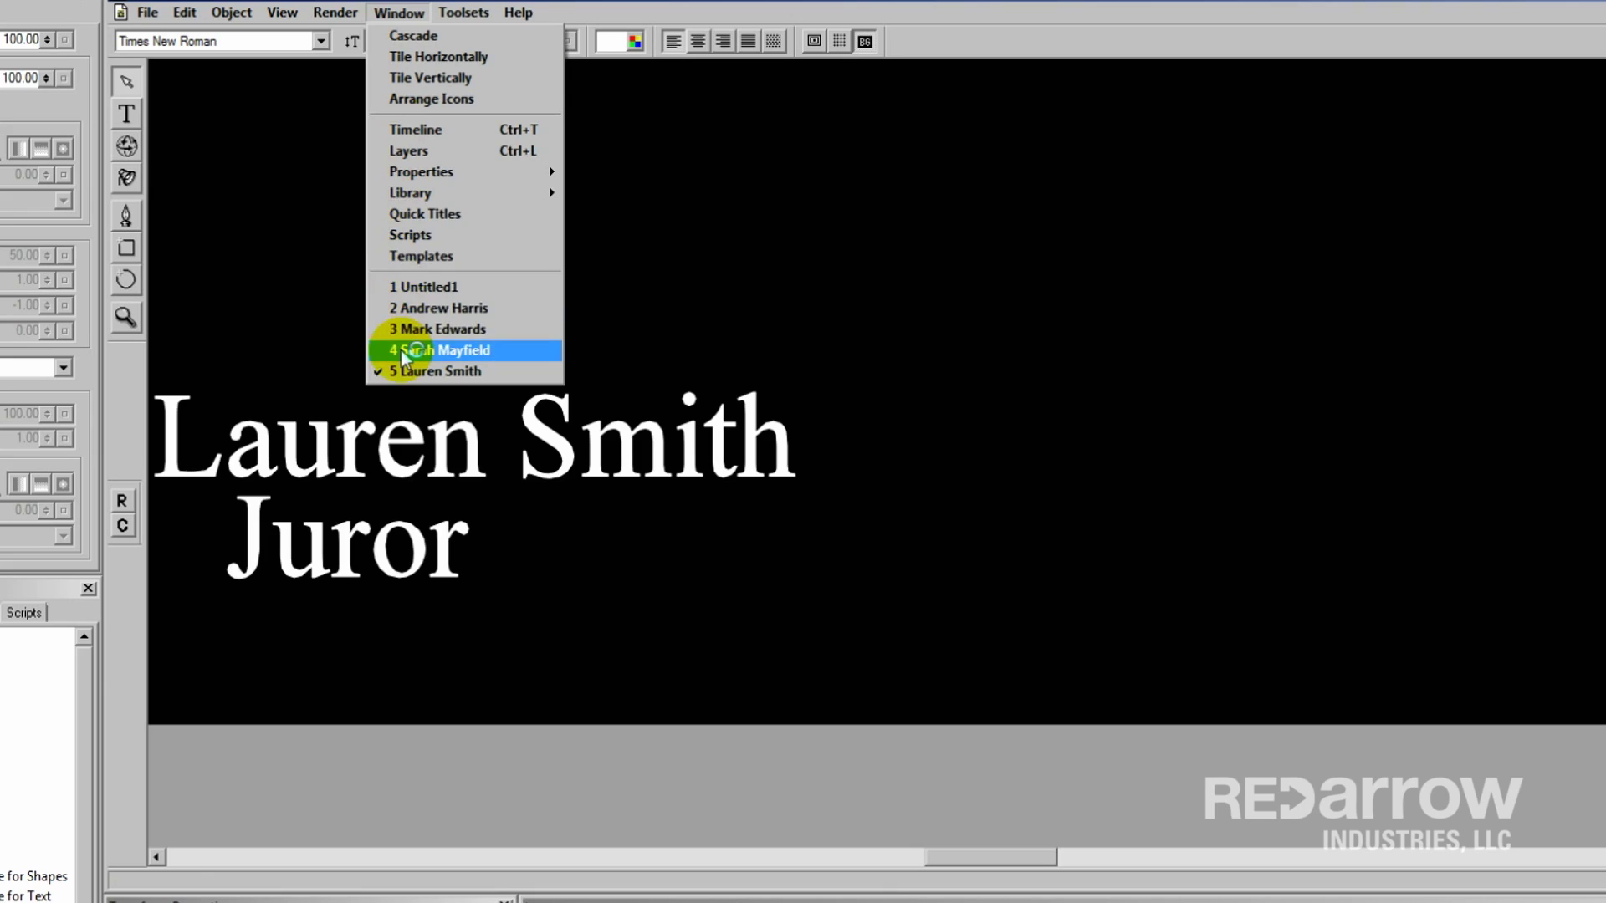
{"action": "left_click", "coordinate": [398, 350]}
{"action": "left_click", "coordinate": [401, 13]}
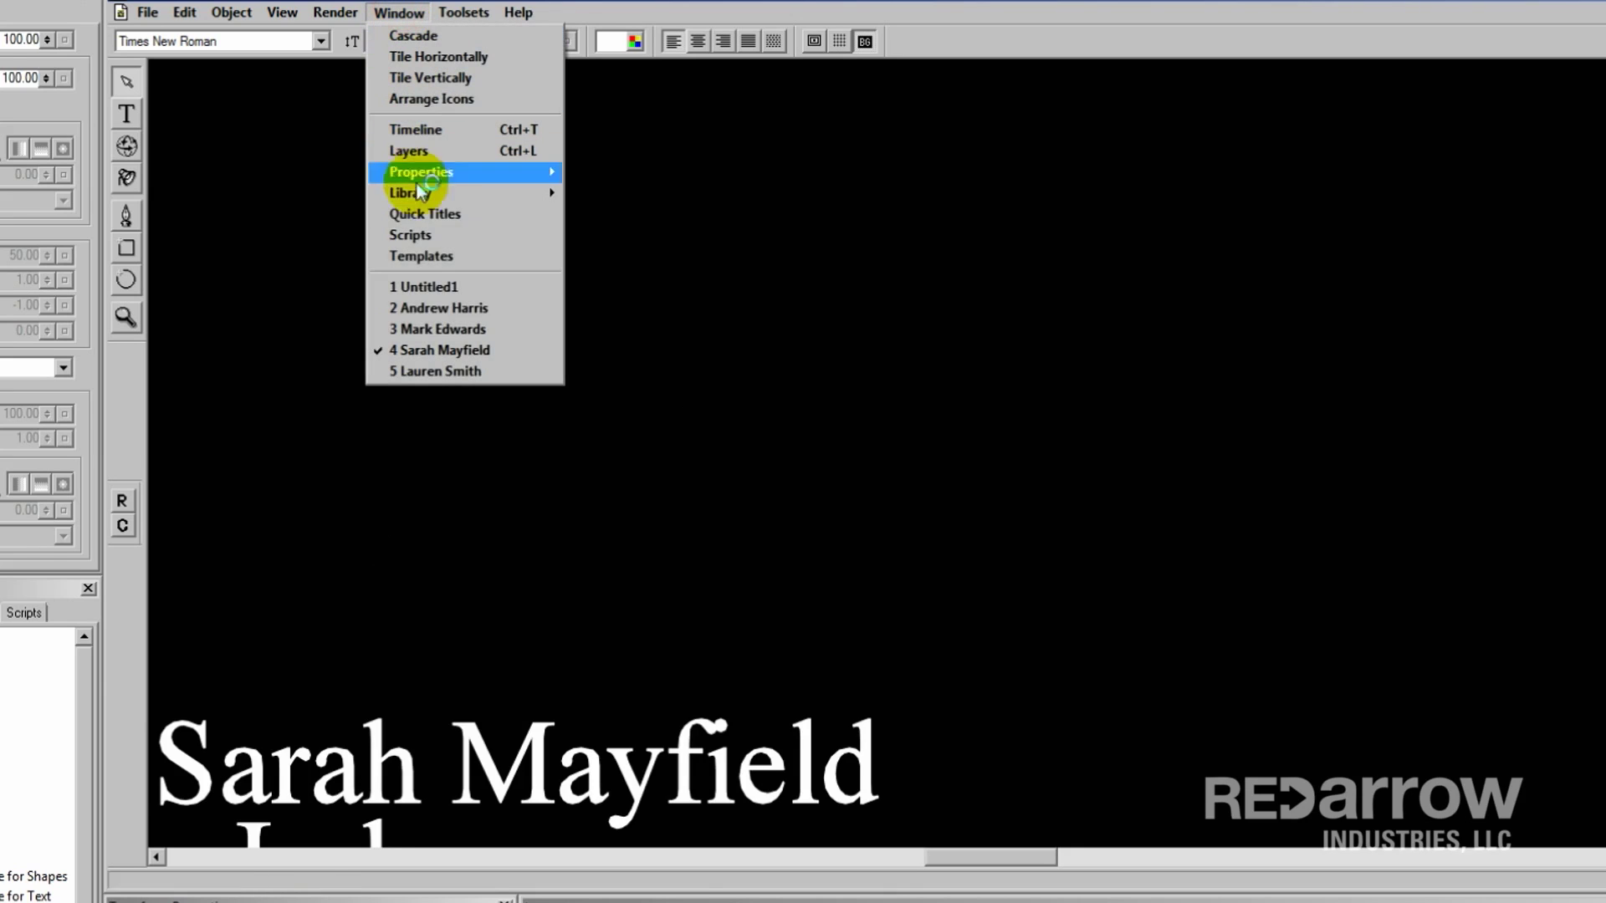
{"action": "left_click", "coordinate": [422, 329]}
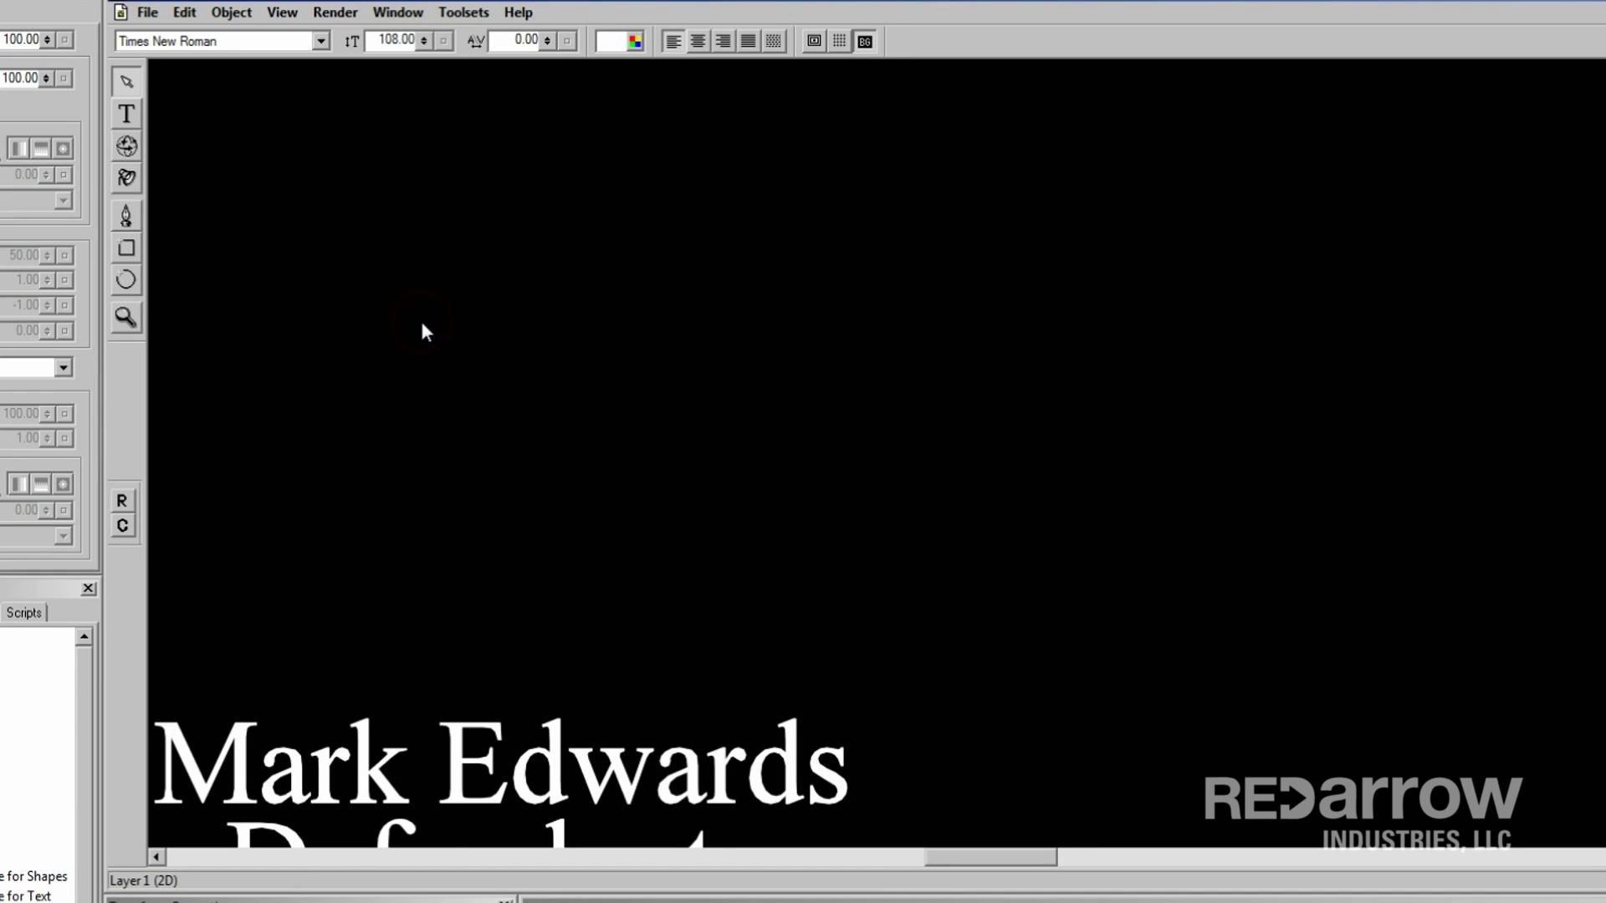
Step: Save All to Bin into Titles, naming the untitled template title 'Template'
{"action": "left_click", "coordinate": [144, 11]}
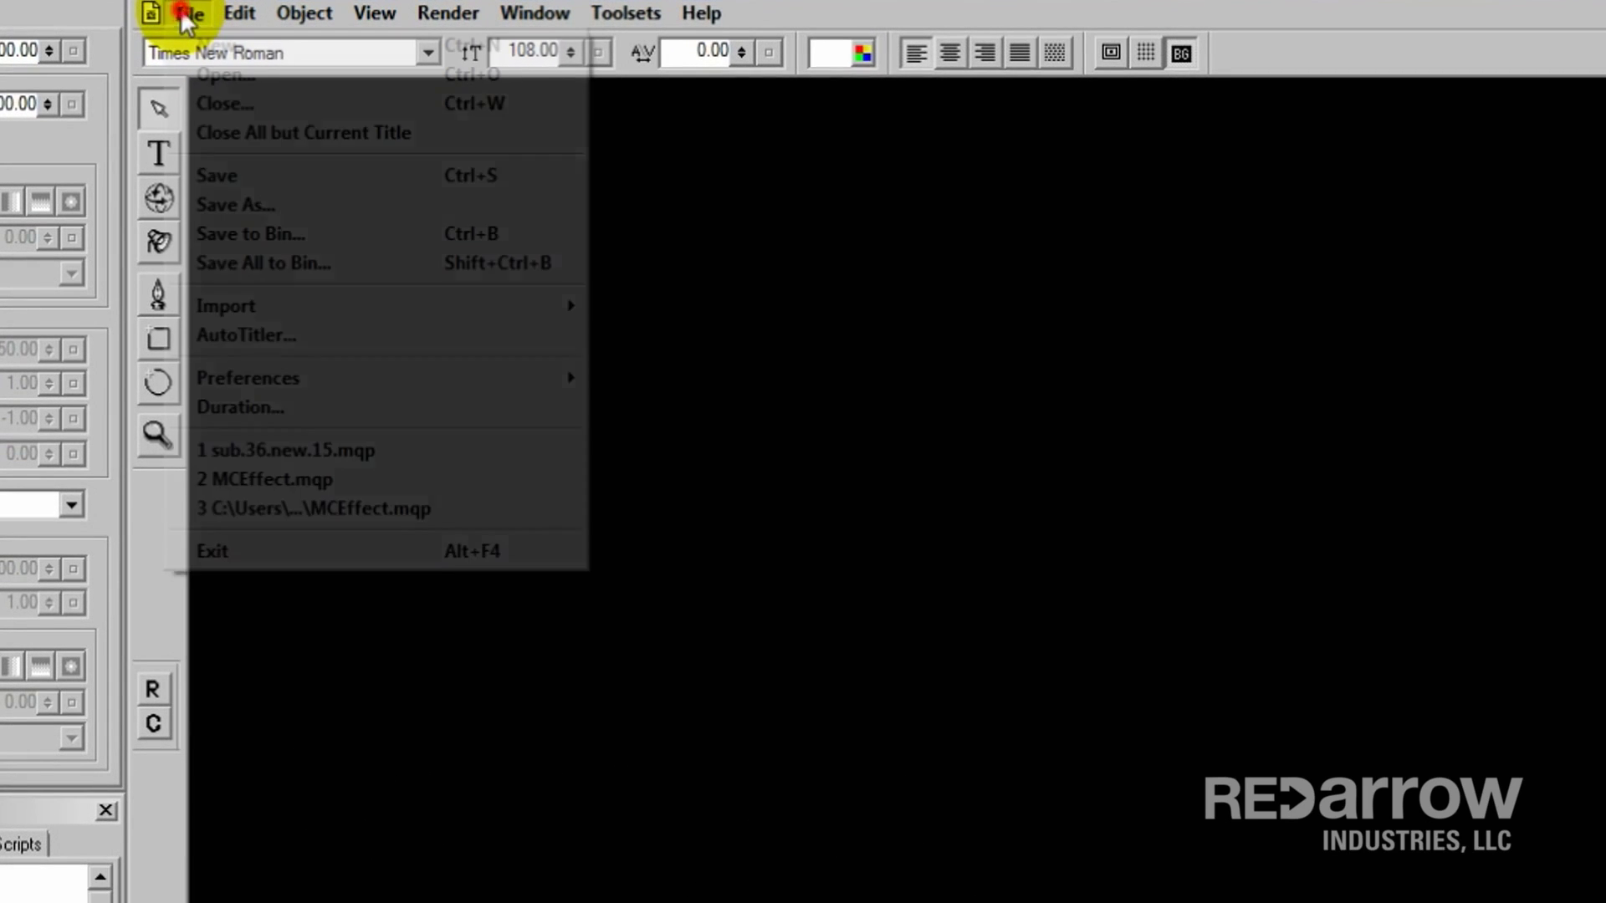
{"action": "left_click", "coordinate": [267, 264]}
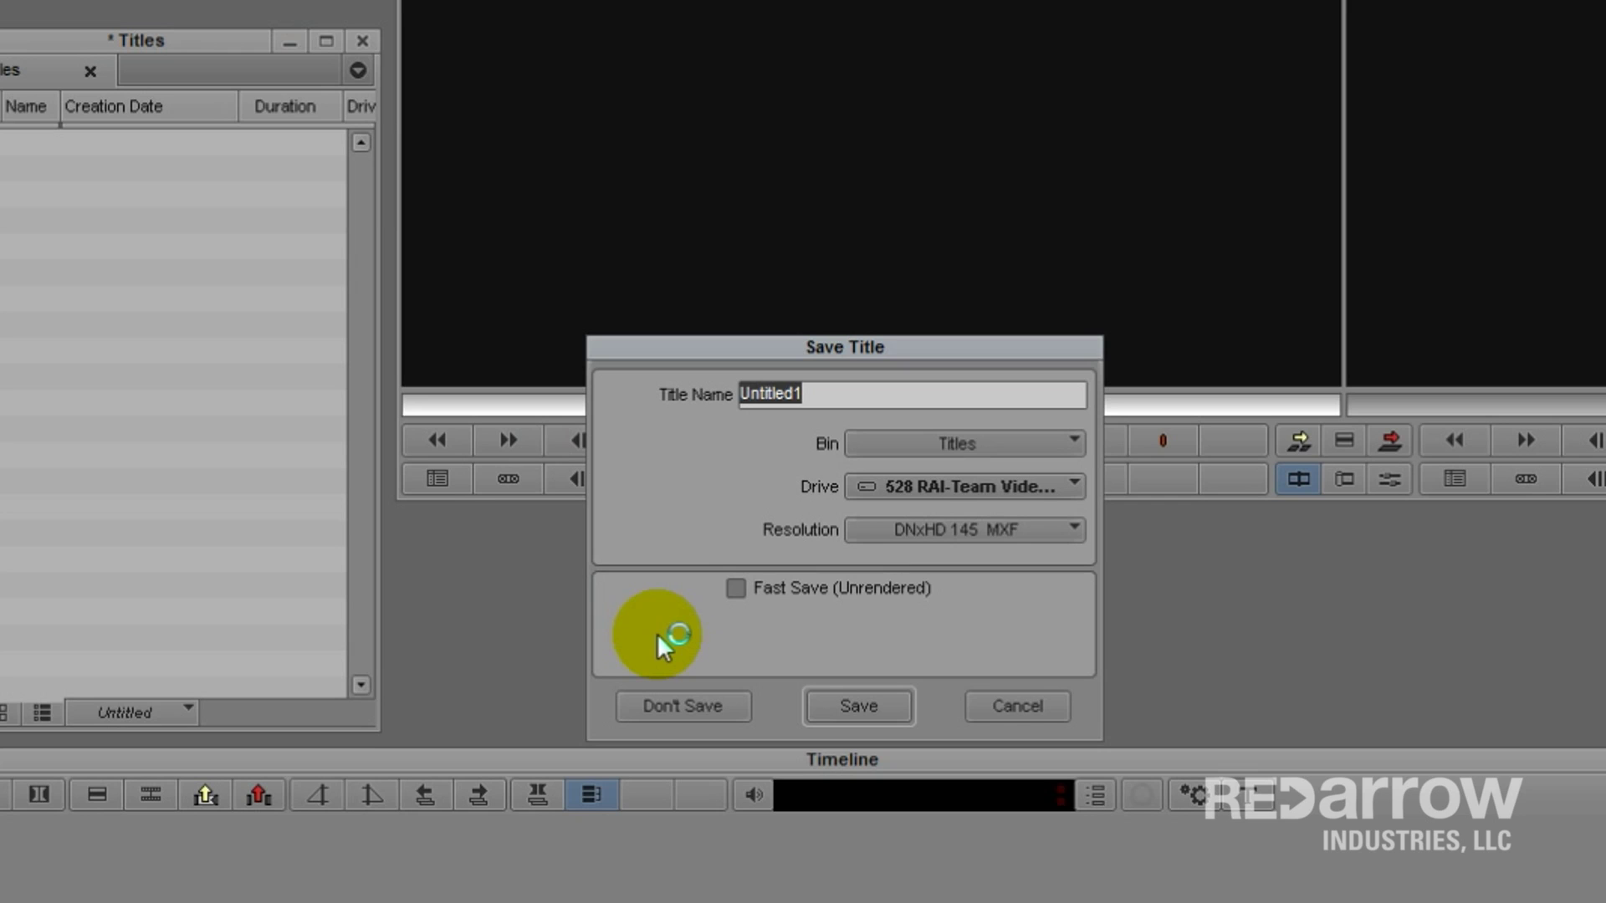
{"action": "type", "text": "Template"}
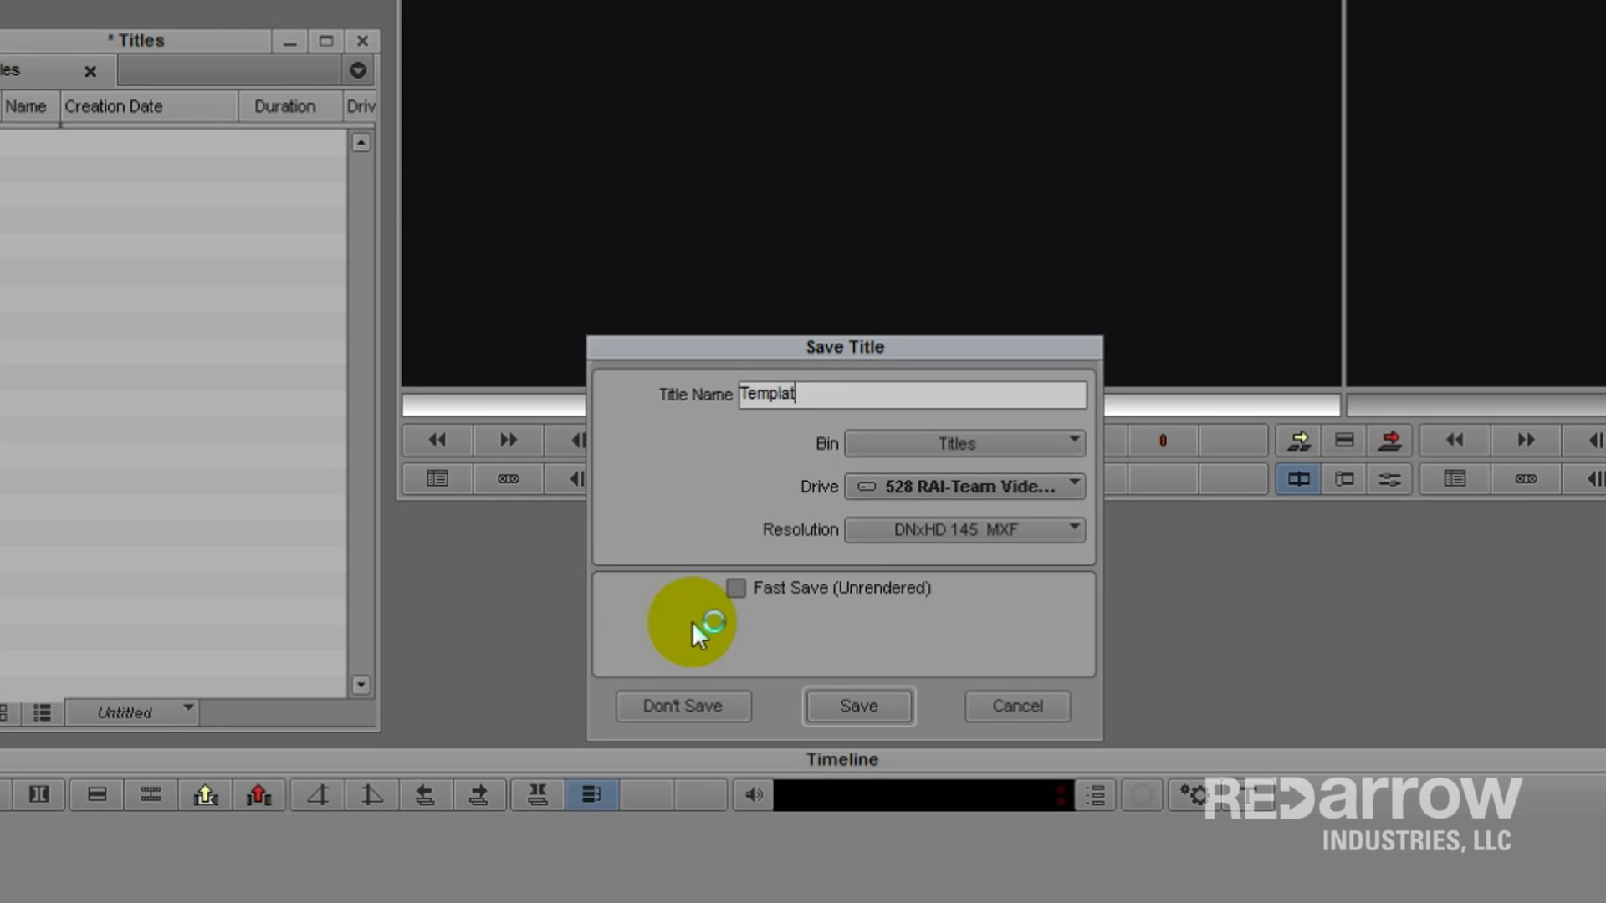
{"action": "left_click", "coordinate": [862, 709]}
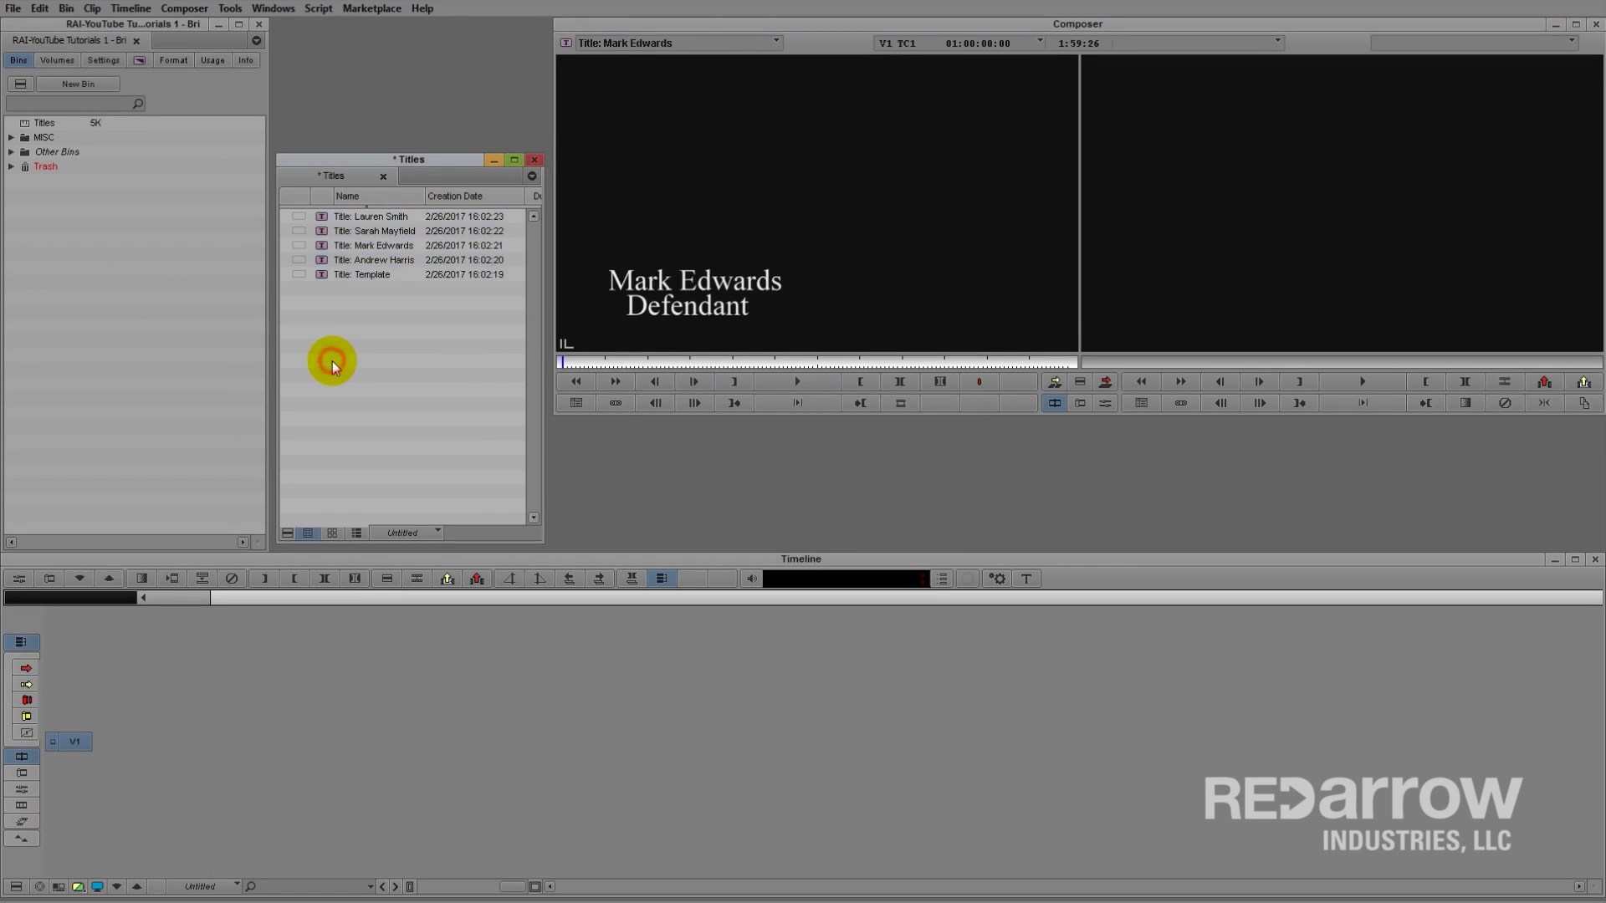
Step: Load the Juror, Judge, Defendant and Lawyer titles in turn into the source monitor
{"action": "left_click", "coordinate": [322, 220]}
{"action": "left_click", "coordinate": [322, 233]}
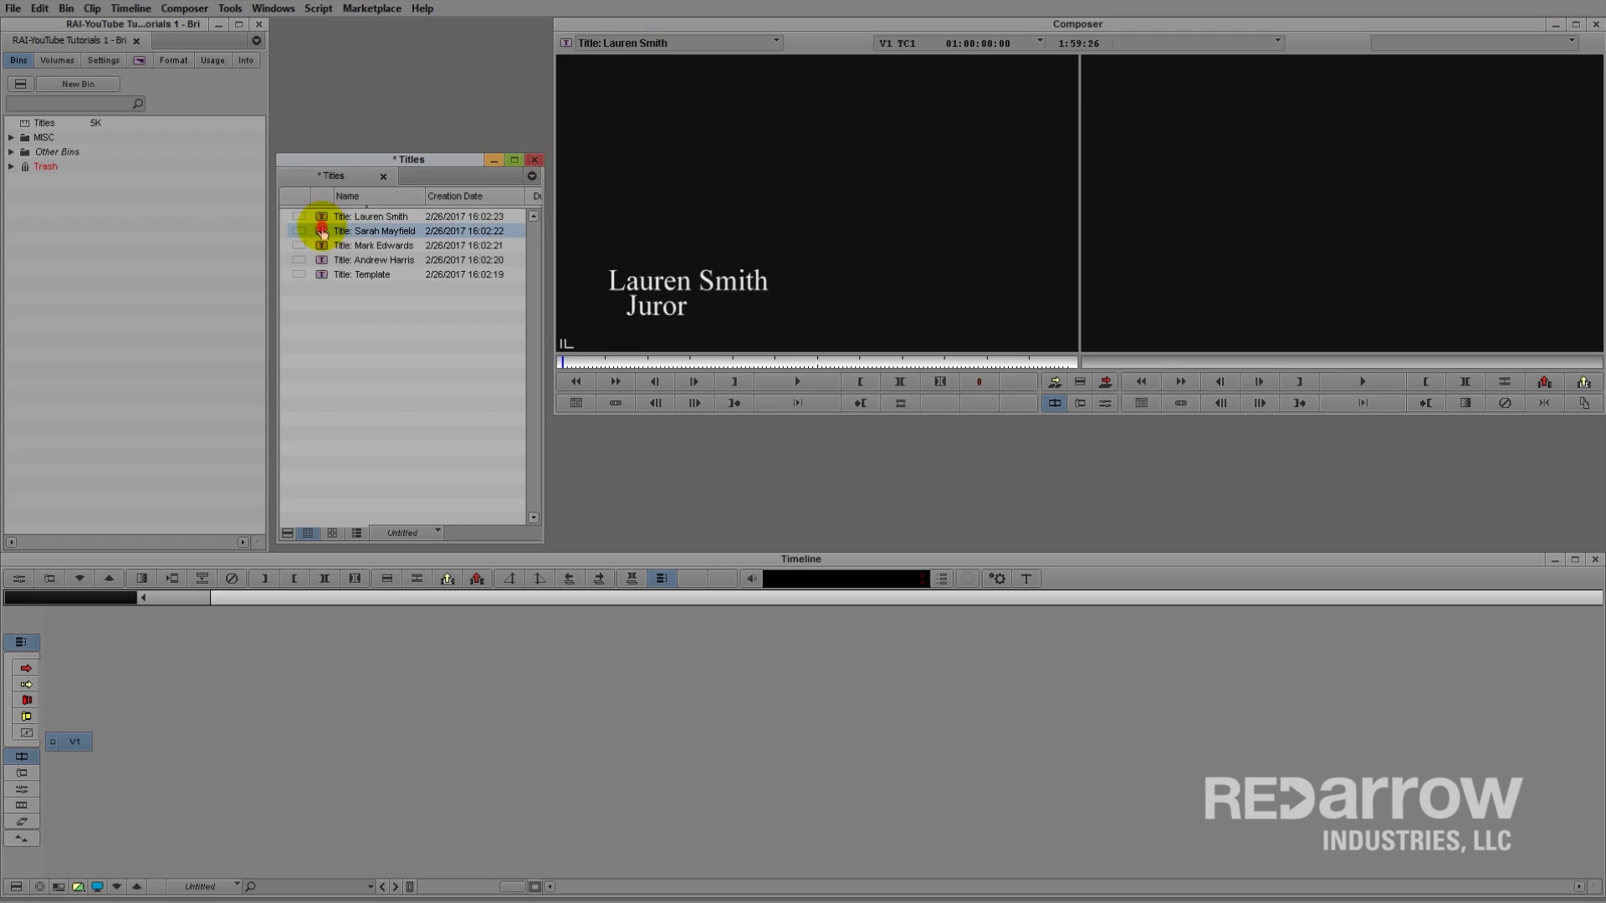
{"action": "left_click", "coordinate": [322, 248]}
{"action": "left_click", "coordinate": [323, 262]}
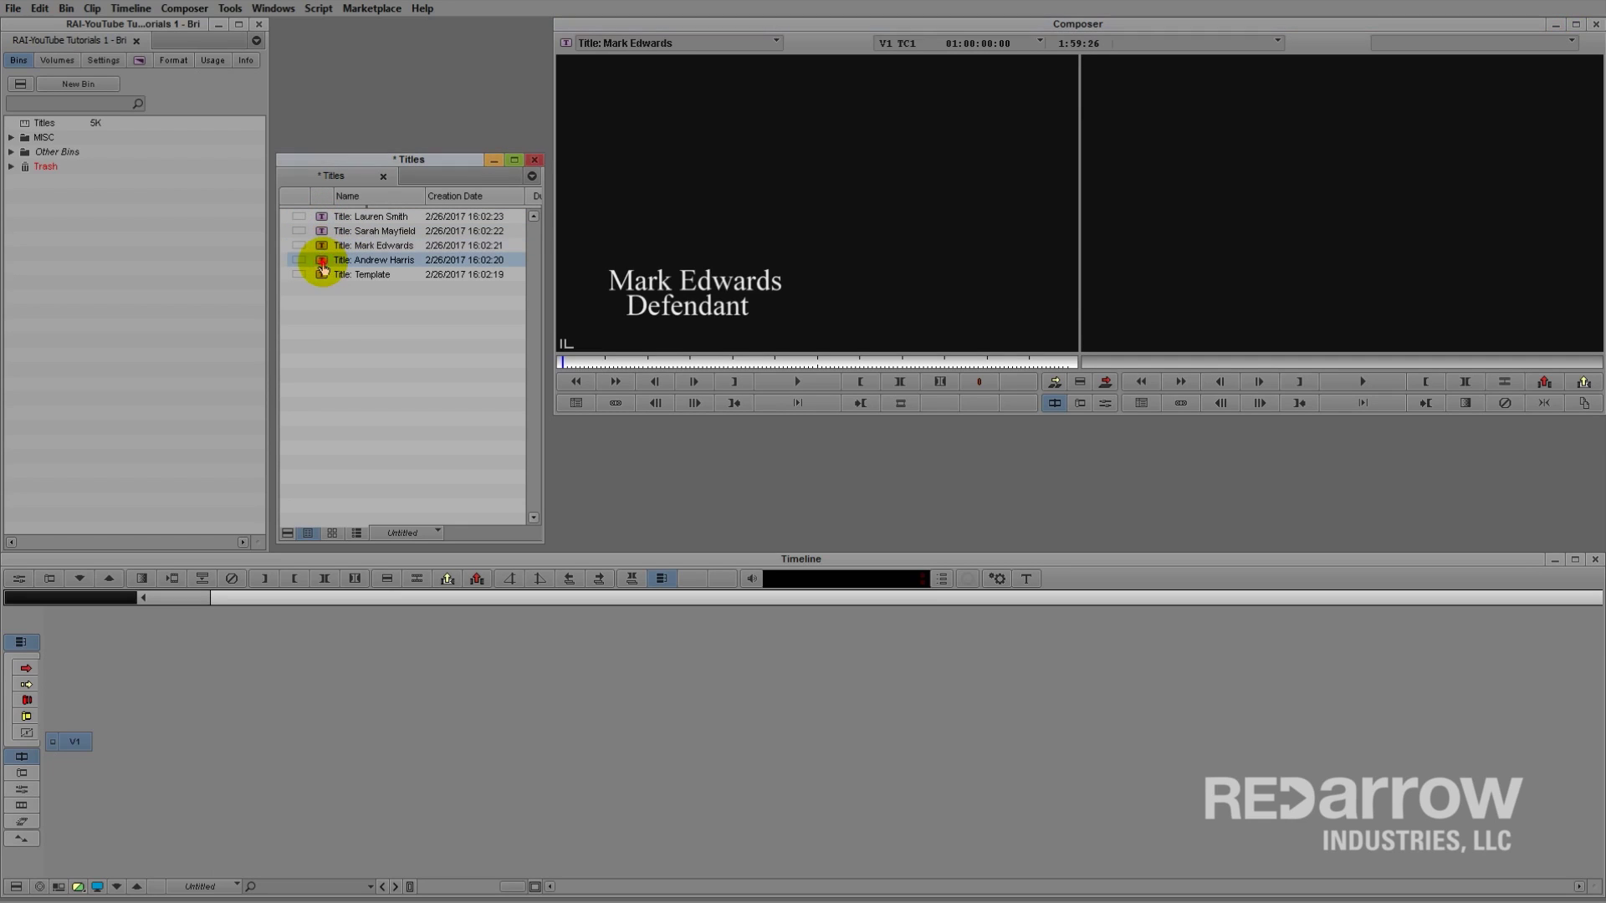